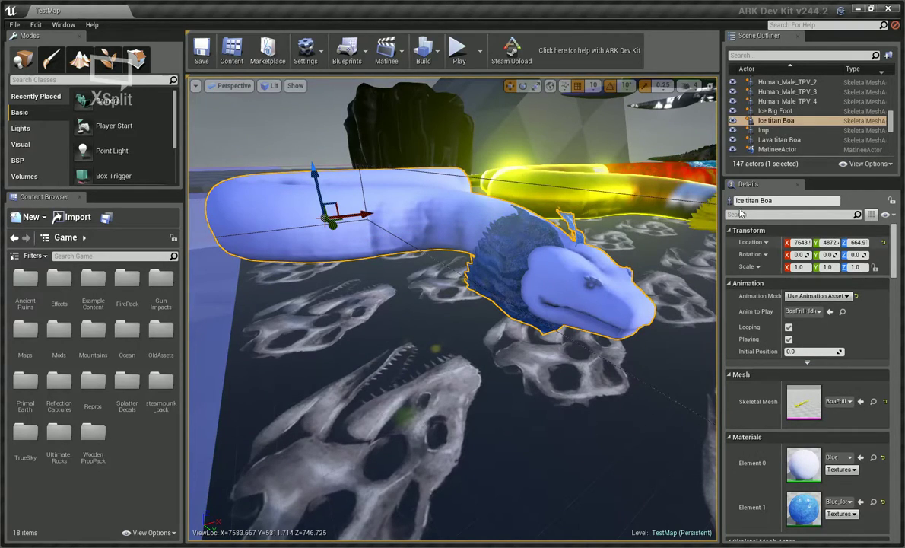
Select the Gold titan Boa in the level and examine its glowing yellow body up close
drag(678, 316, 616, 274)
click(491, 209)
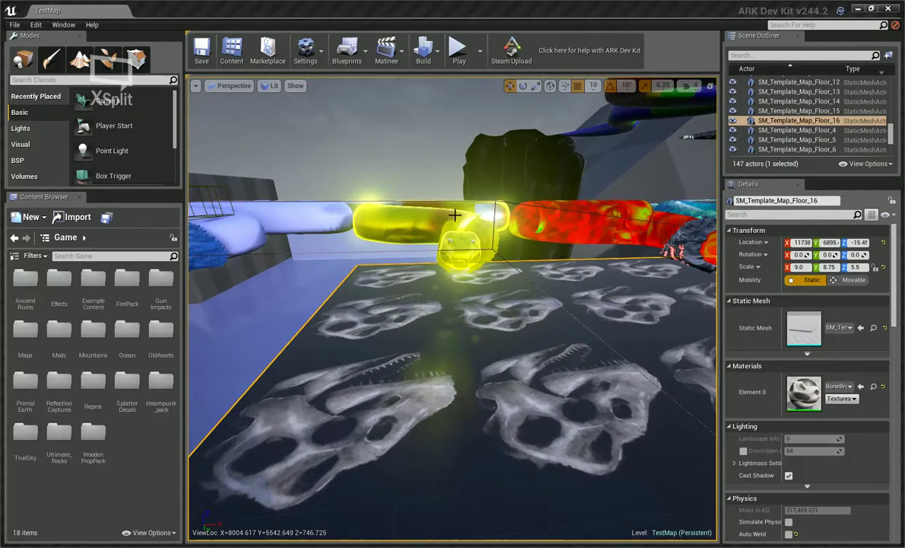
click(464, 242)
right_drag(563, 269, 563, 269)
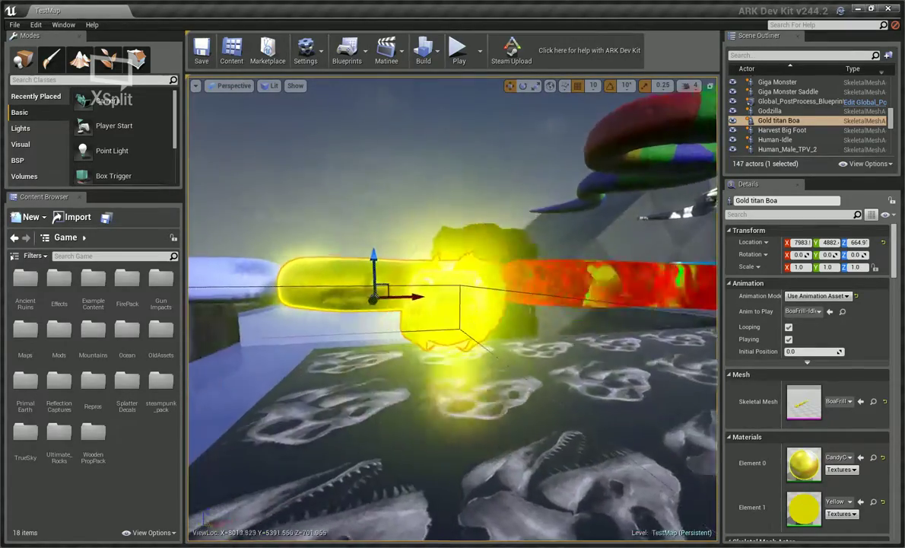
Select the Lava titan Boa beside the gold one and inspect its red body and dark frill
right_drag(476, 296, 476, 296)
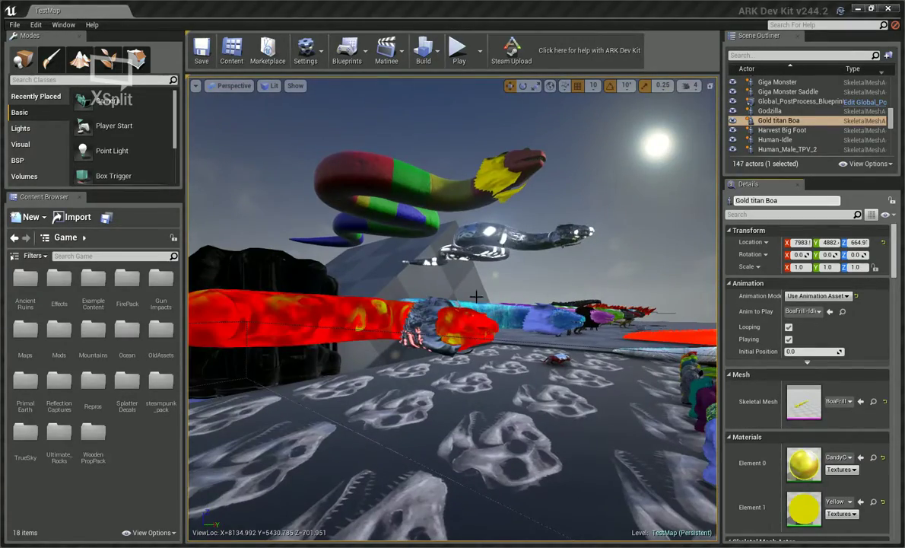
right_drag(584, 372, 583, 372)
right_drag(505, 440, 505, 440)
click(450, 355)
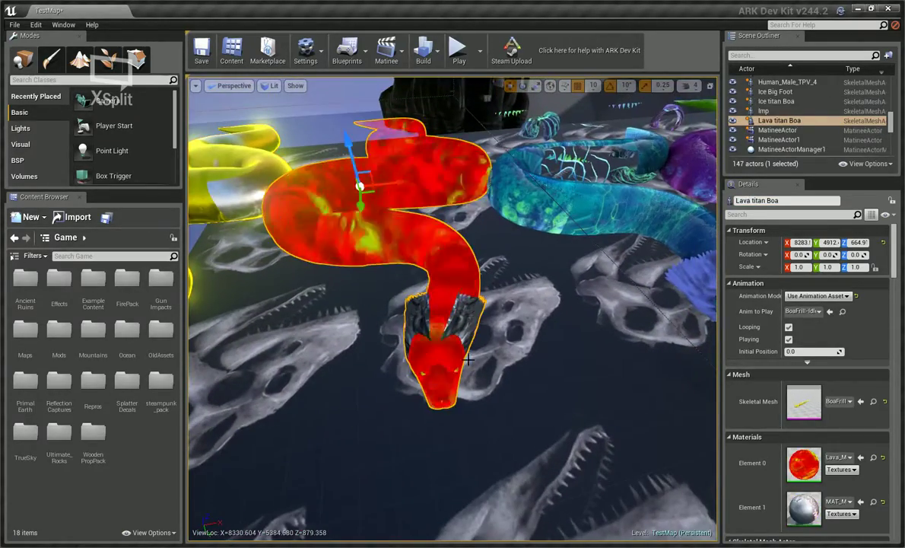
Select the Water Titan Boa and examine it among the neighbouring boas from above
right_drag(552, 366, 574, 380)
click(574, 366)
click(536, 327)
right_drag(518, 356, 519, 356)
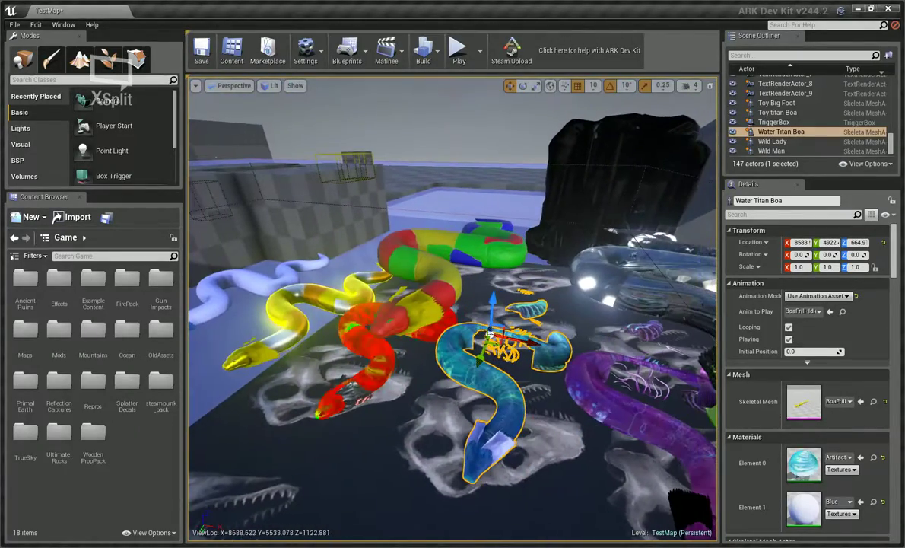
Select the Toy, Bionic, Purple Poison and Poison titan boas in turn to examine each variant
click(431, 308)
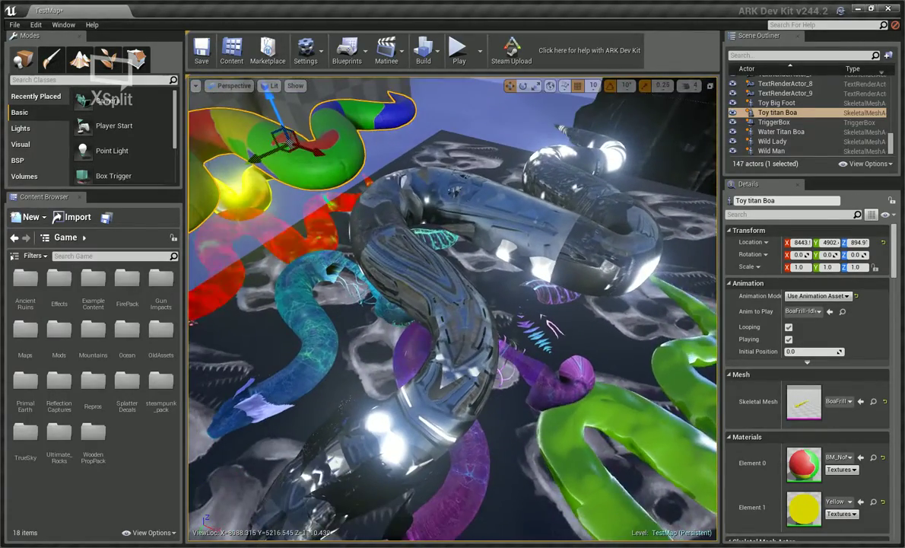
click(426, 251)
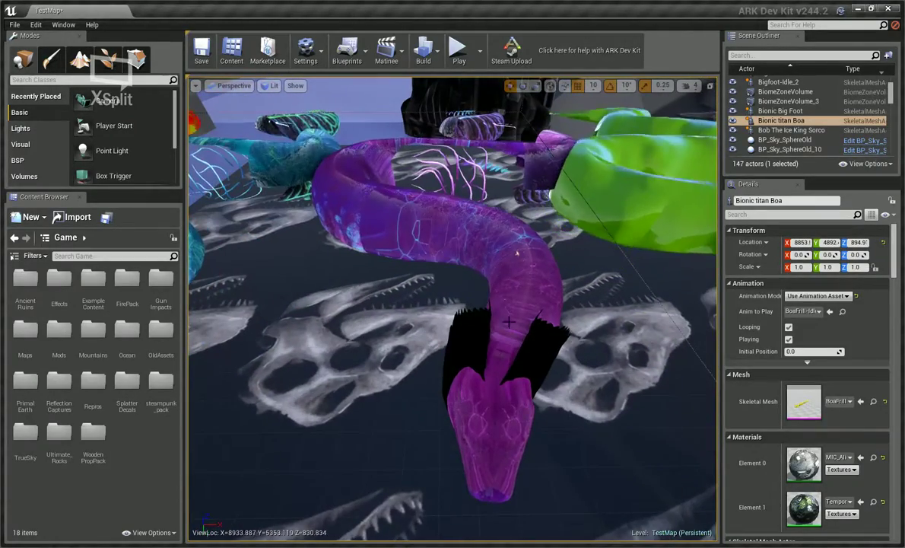
click(509, 320)
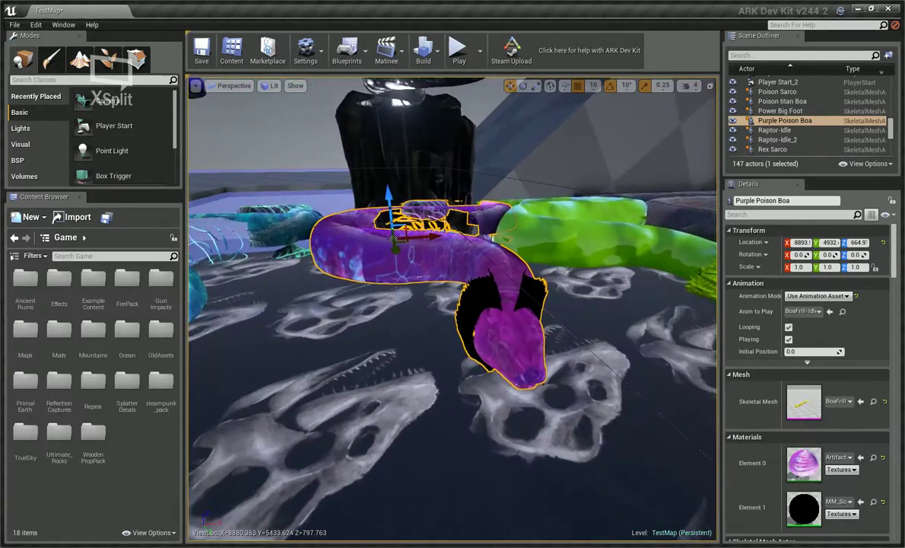
click(421, 284)
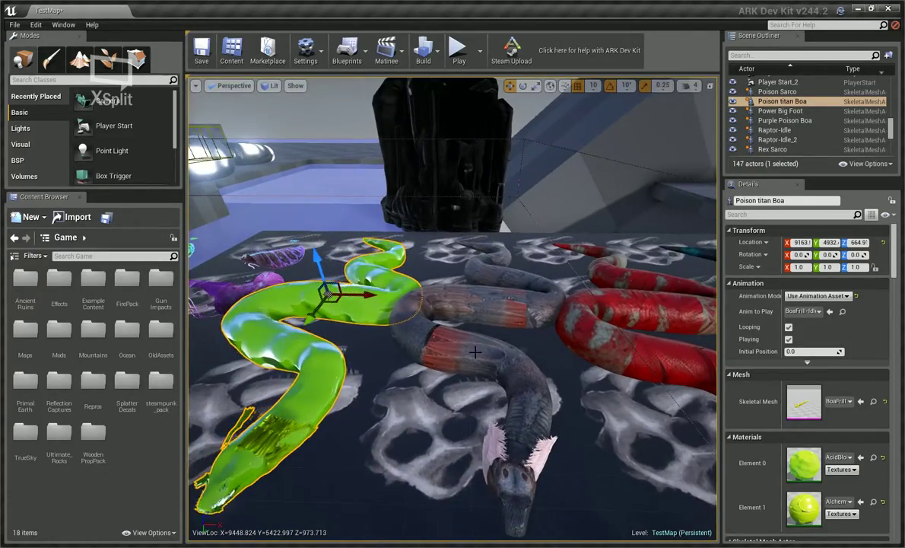
Select the Argentavis Titan Boa and look along its body towards the red boa next to it
click(475, 352)
alt+drag(474, 353, 631, 377)
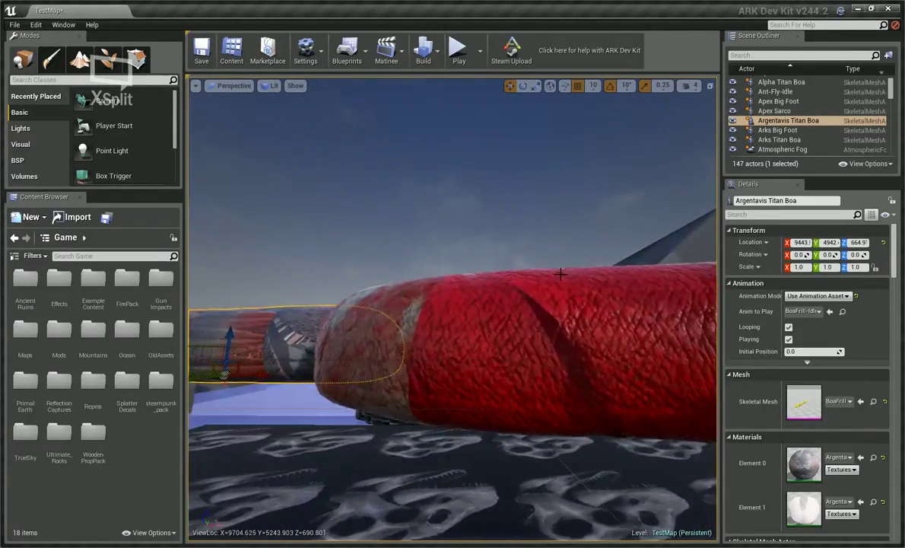
click(523, 320)
alt+drag(524, 319, 548, 335)
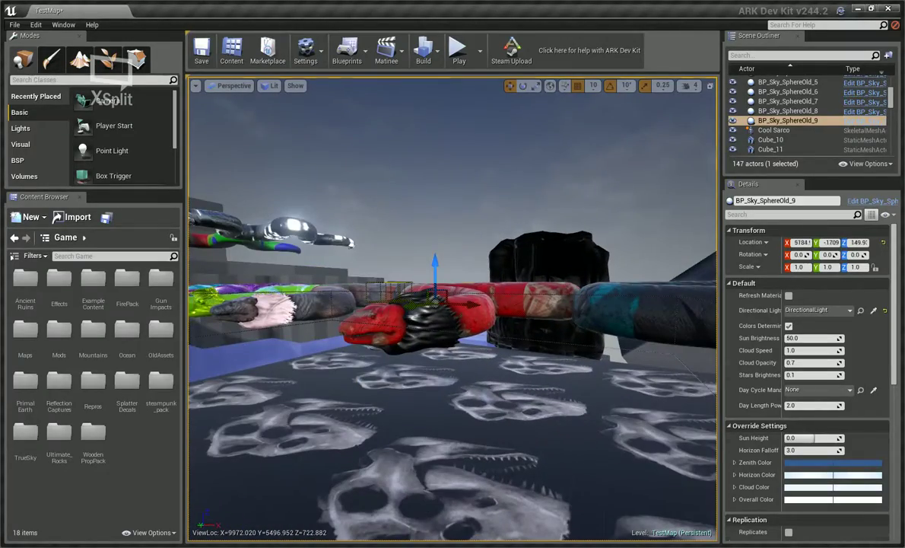
Focus on the red Alpha Titan Boa and the dark teal Epic Titan Boa in turn for a close look
click(374, 325)
key(f)
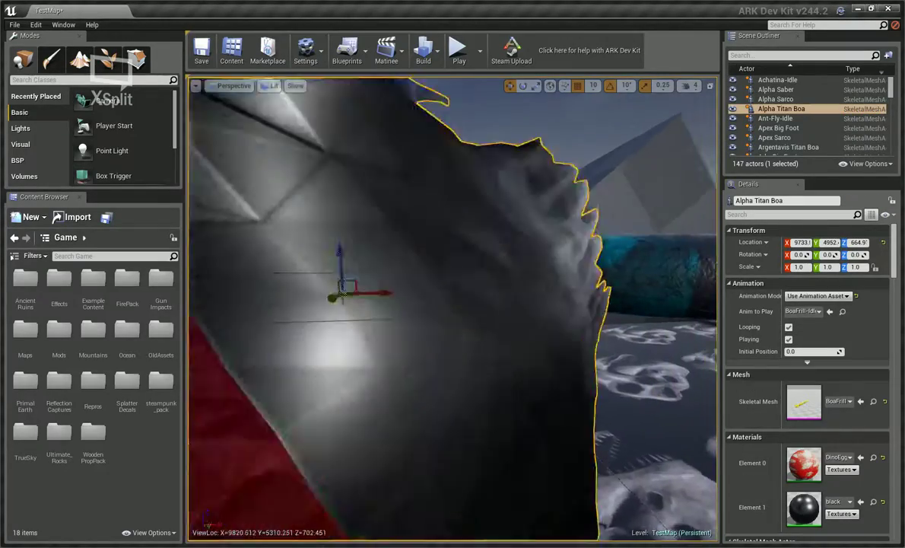
alt+drag(343, 293, 395, 354)
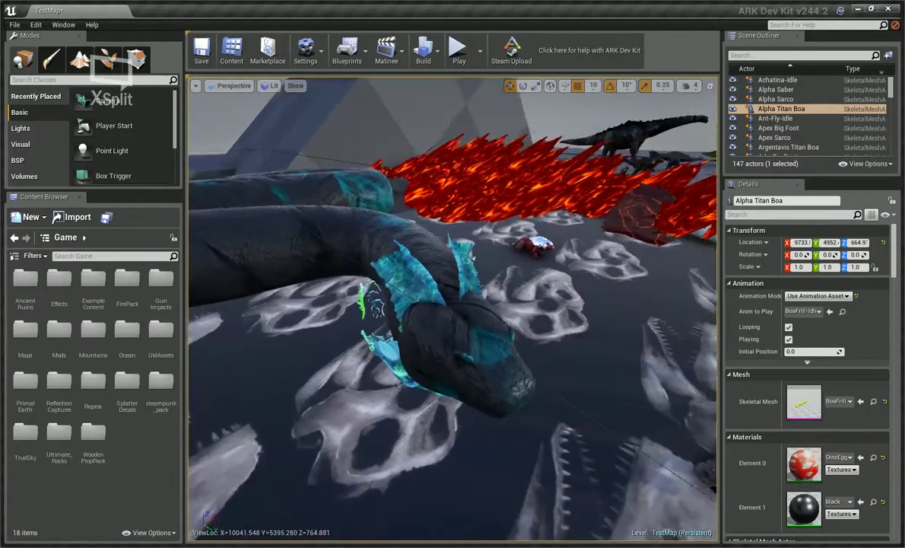
click(494, 342)
key(f)
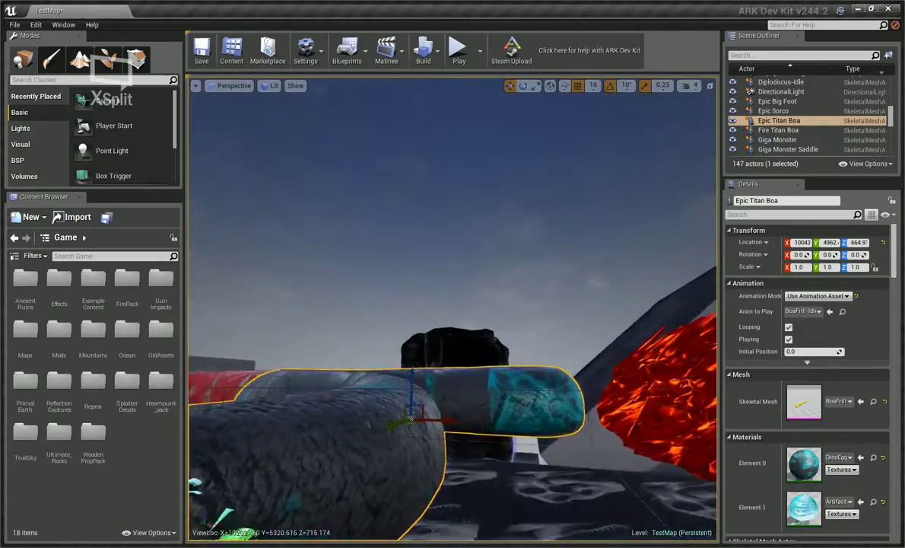
alt+drag(453, 304, 464, 372)
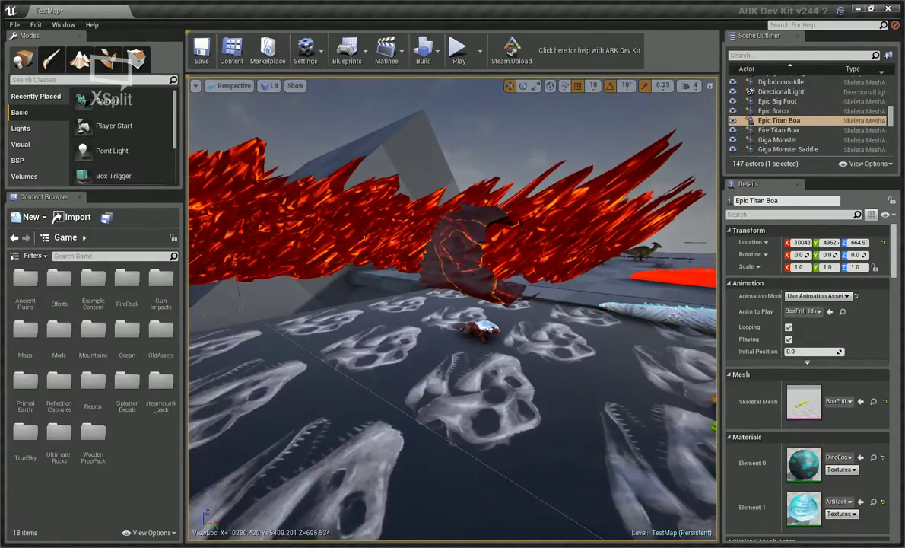
Select the Fire Titan Boa and examine it before continuing to the row of Big Foot creatures
click(643, 125)
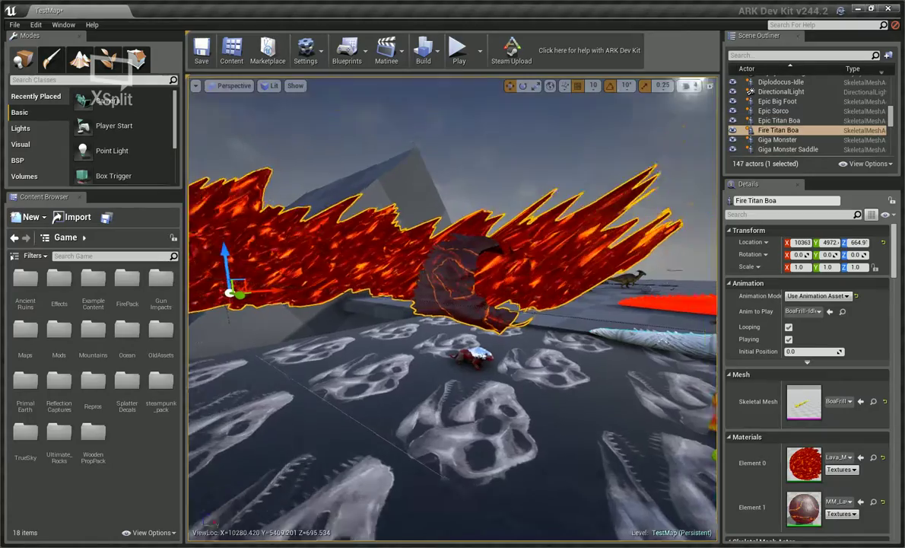
key(f)
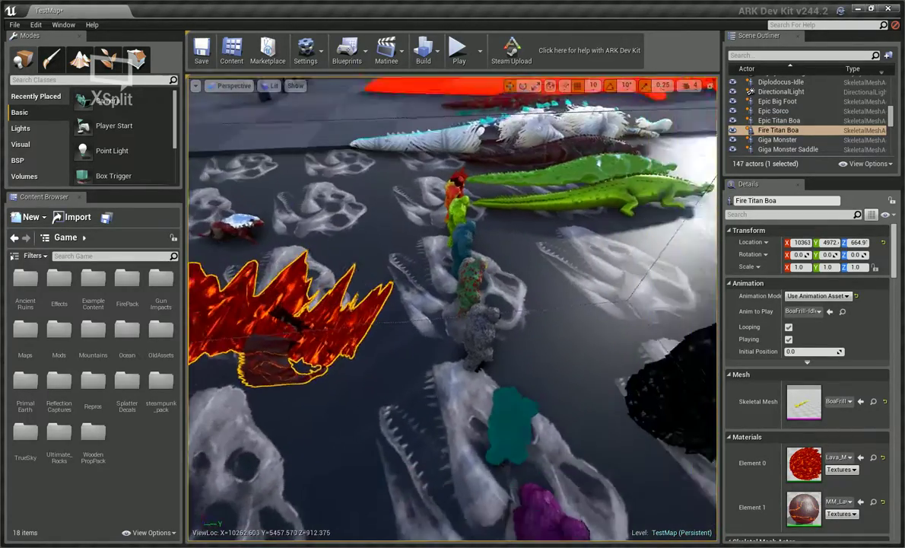
key(w)
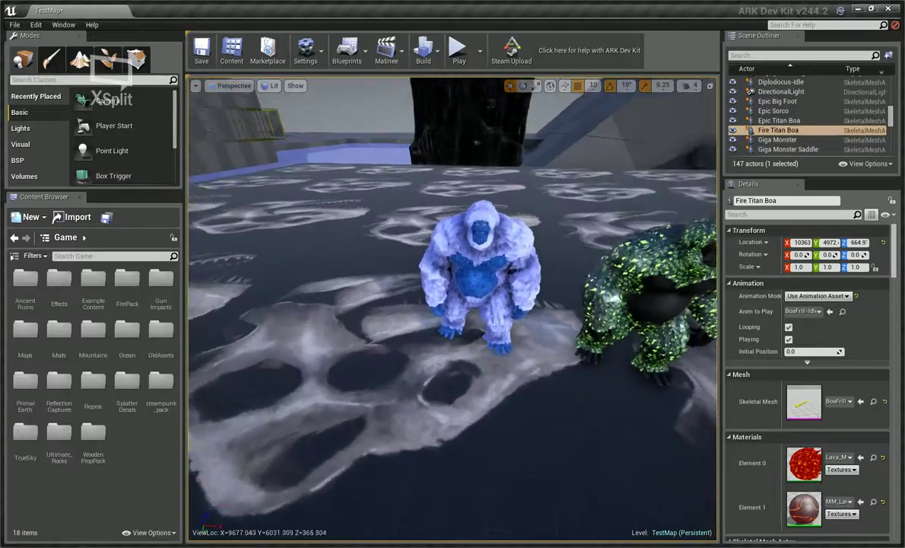
Select the Ice Big Foot and the Bionic Big Foot in turn and inspect each up close
right_drag(452, 305, 472, 290)
click(449, 306)
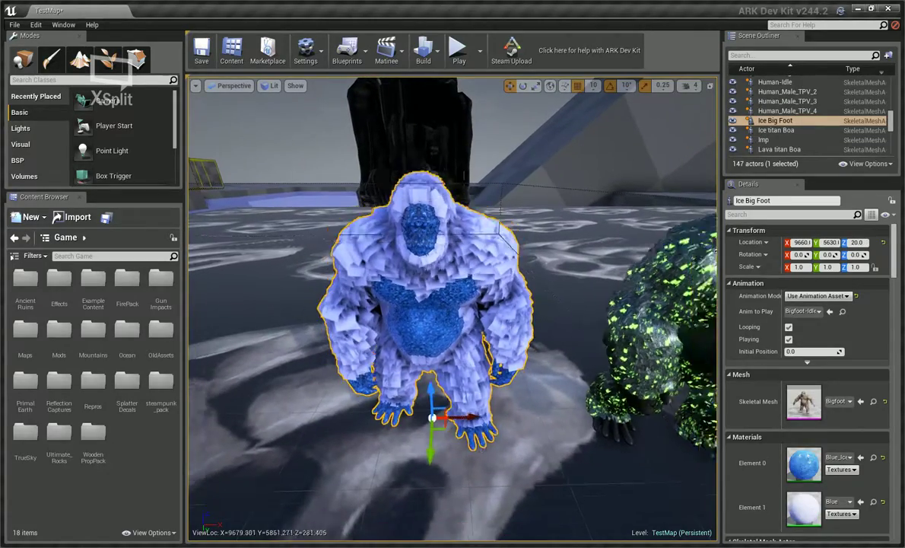
right_drag(453, 304, 430, 305)
click(388, 327)
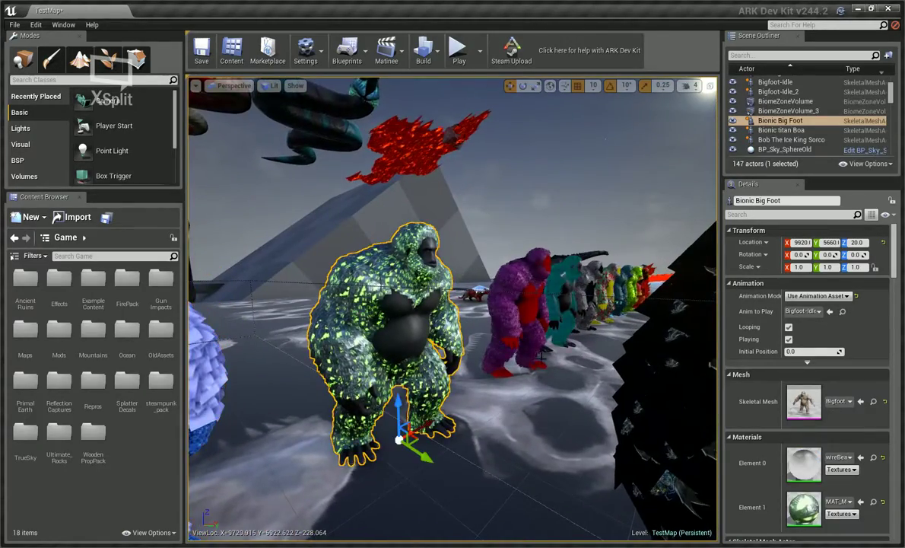
key(f)
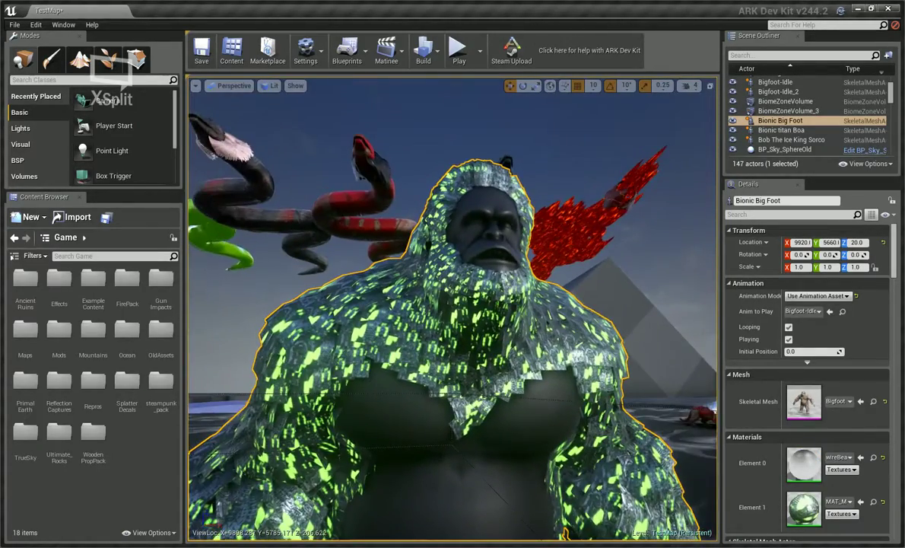
mouse_move(453, 305)
right_down()
mouse_move(453, 285)
mouse_move(453, 304)
right_up()
Focus on the purple Power Big Foot and the teal Speed Big Foot in turn to examine their fur
click(393, 299)
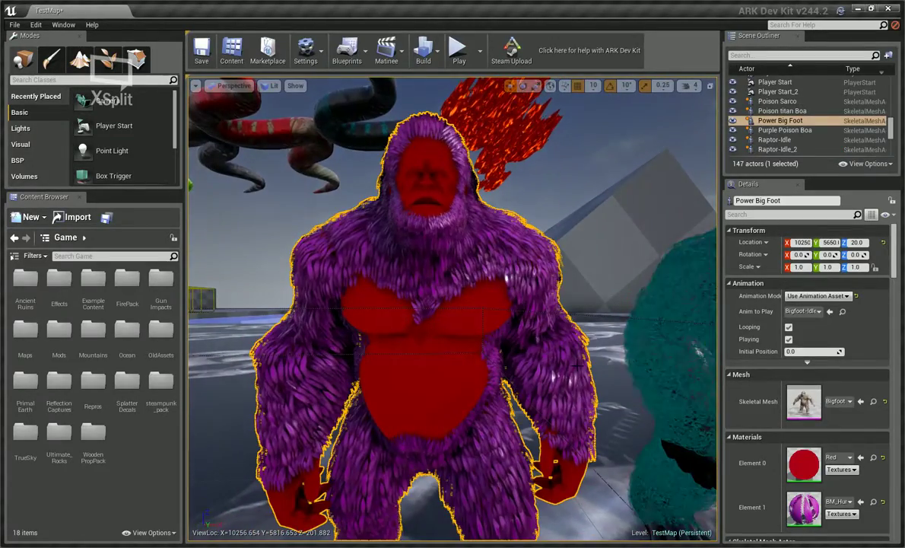
key(f)
right_drag(393, 298, 394, 298)
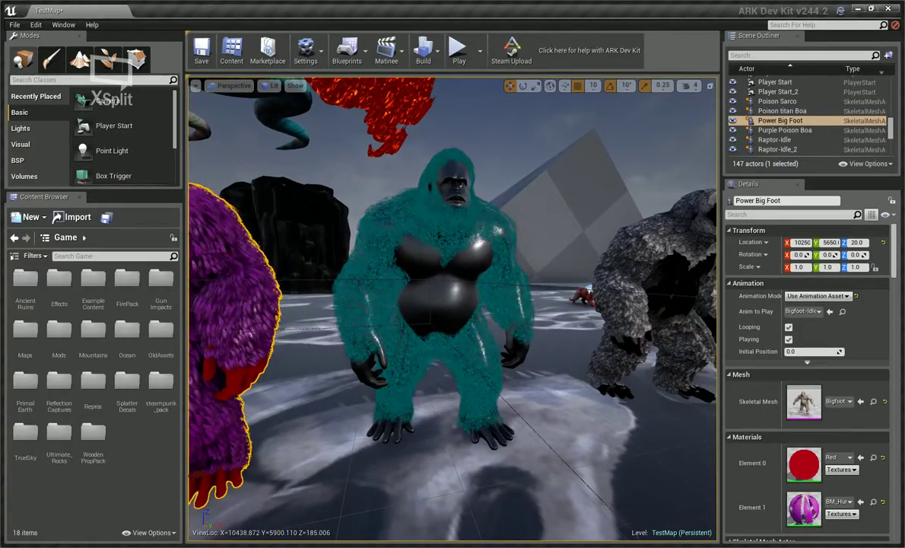
click(393, 299)
key(f)
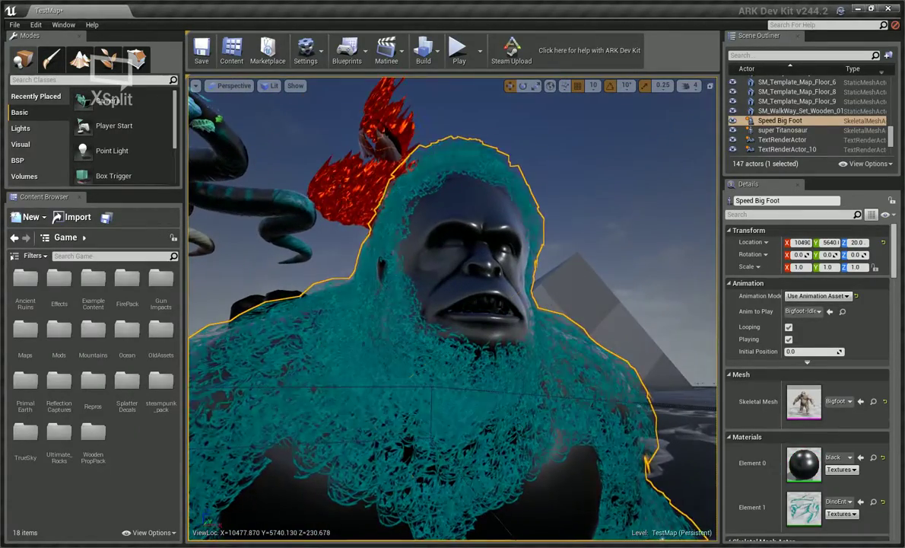
click(597, 296)
Select the grey Harvest Big Foot and the multicoloured Toy Big Foot in turn for inspection
right_drag(473, 411, 473, 411)
click(473, 412)
key(f)
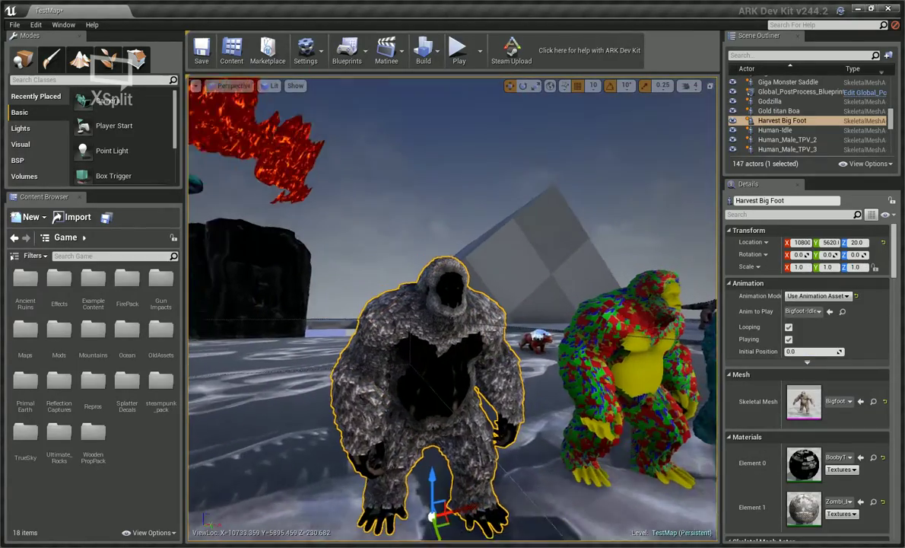
right_drag(473, 411, 473, 411)
click(473, 412)
click(473, 411)
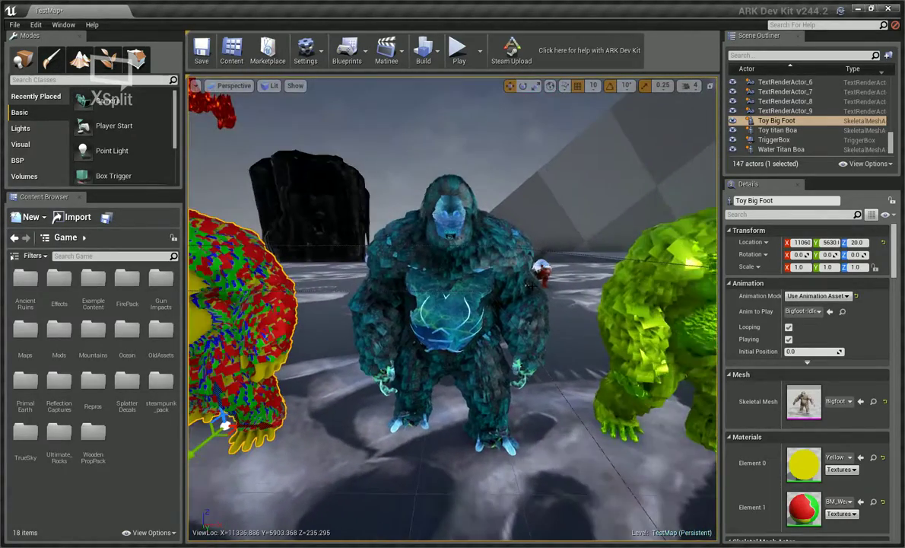
Inspect the glowing teal-blue Big Foot and select the green Apex Big Foot beside it
click(449, 327)
right_drag(448, 327, 449, 327)
click(453, 342)
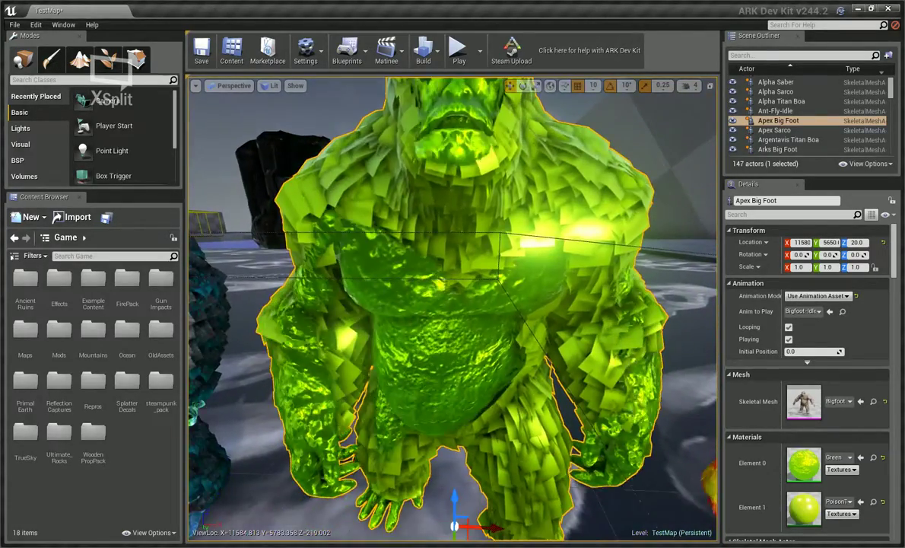
Continue past the Apex Big Foot and select the oversized Arks Big Foot for inspection
right_drag(449, 327, 449, 327)
click(449, 327)
right_drag(684, 437, 694, 426)
right_drag(449, 327, 449, 327)
click(449, 327)
drag(449, 327, 449, 305)
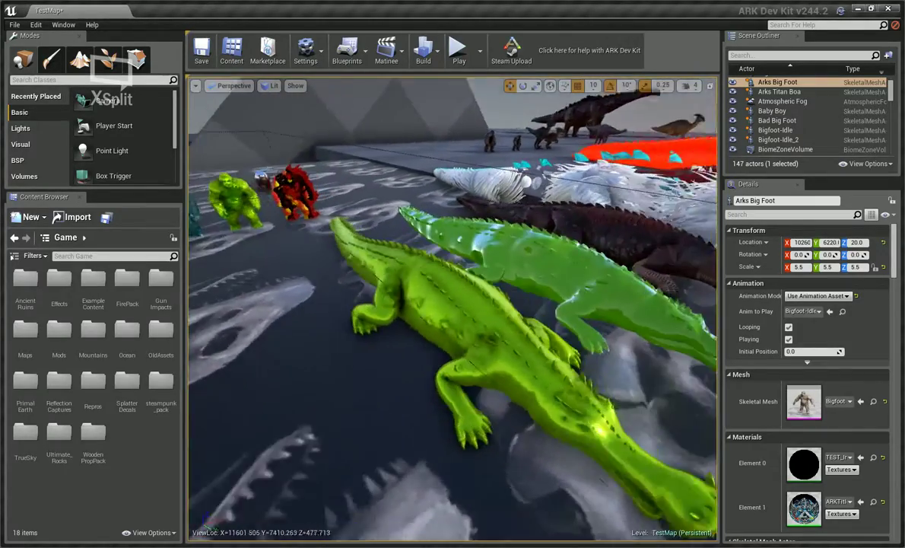
Select the Apex Sarco, Poison Sarco and Rex Sarco in turn to examine each variant
drag(506, 345, 506, 345)
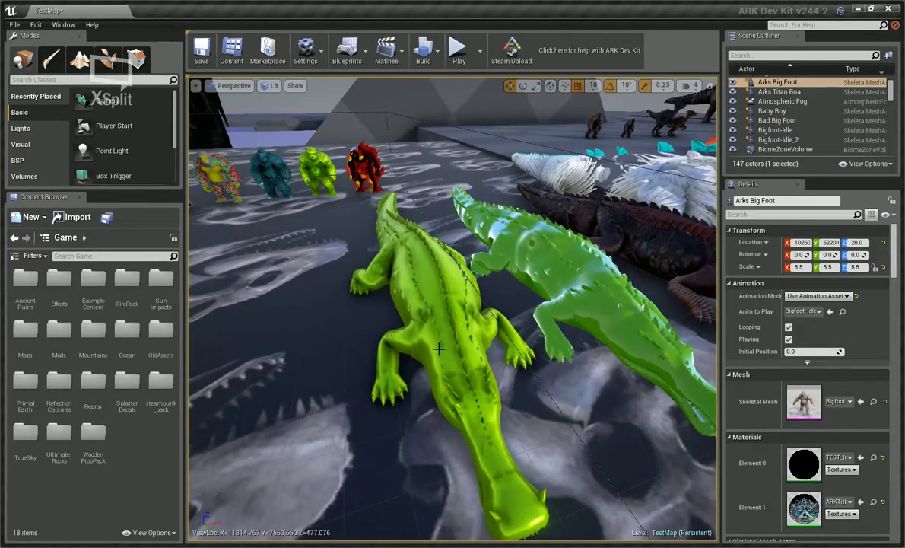
click(506, 344)
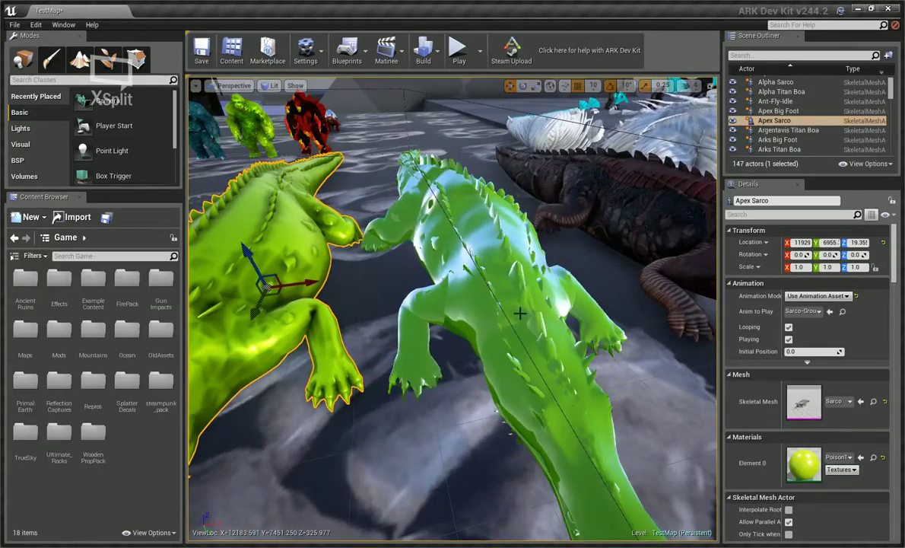
click(575, 313)
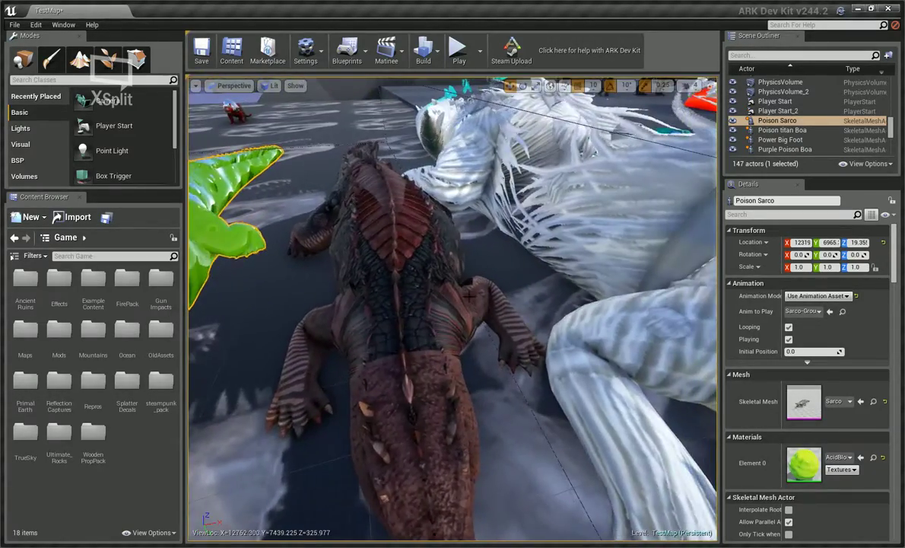
click(468, 297)
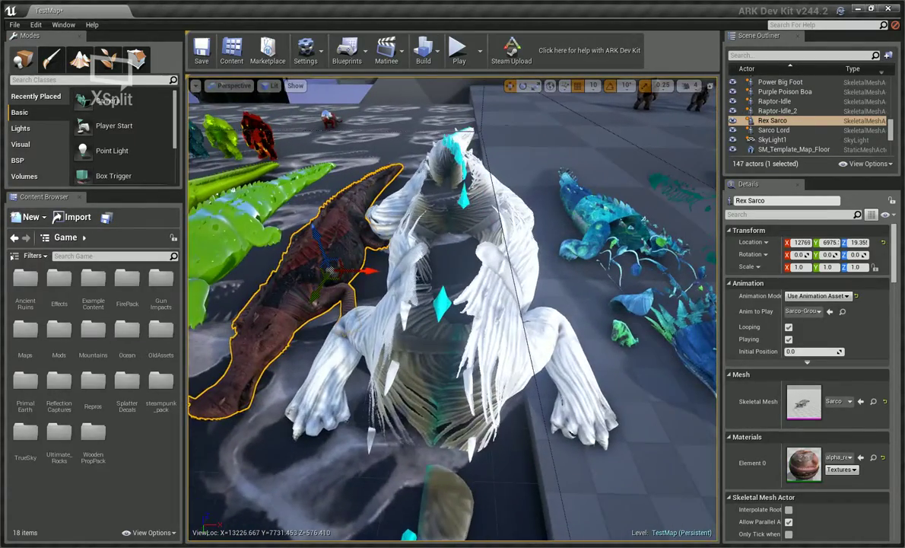
Select the white Ice King Sorco and the blue Epic Sorco in turn for a close look
click(451, 319)
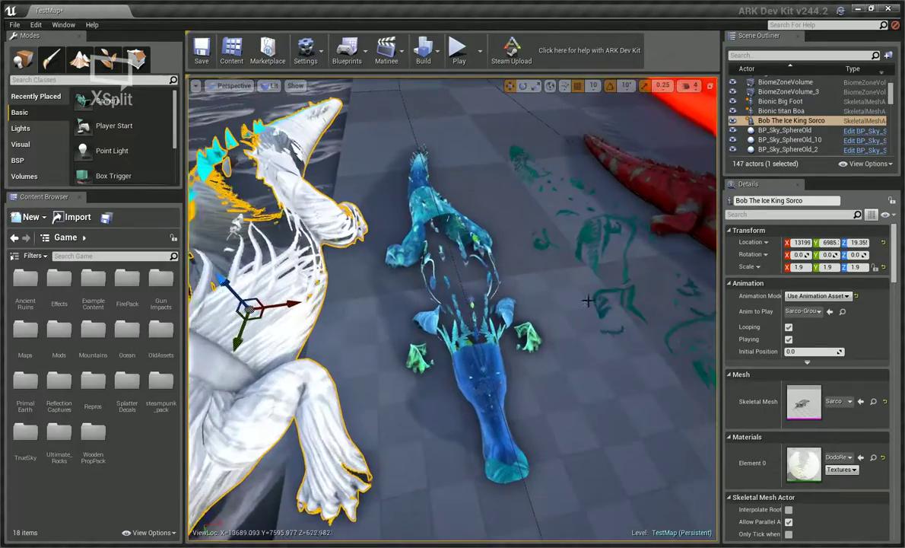
drag(468, 310, 390, 261)
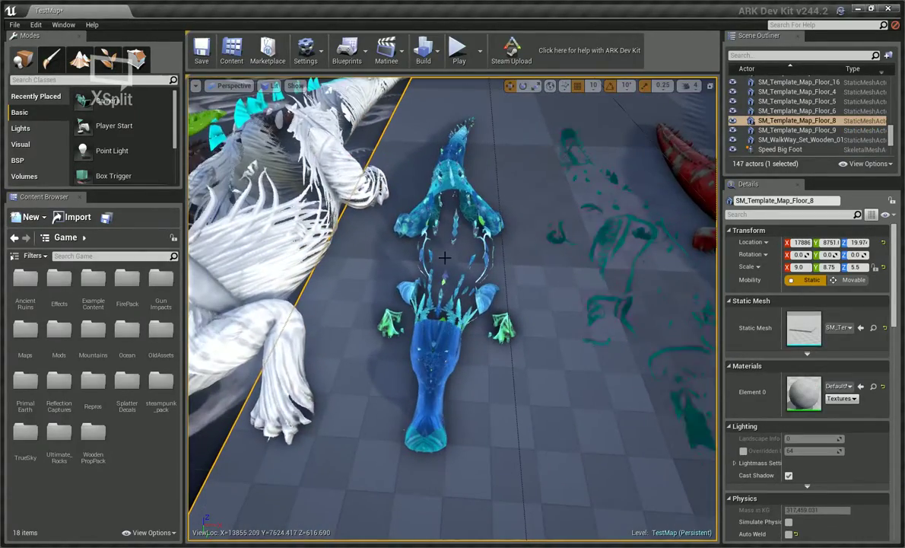
click(439, 363)
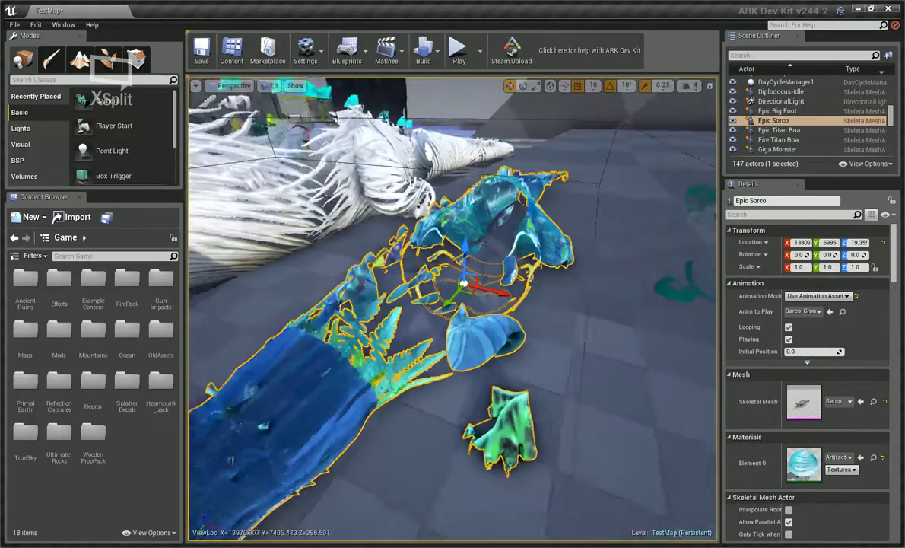
Move past the blue Epic Sorco and inspect the teal ground-level Sarco and the red Sarco beside it
right_drag(453, 305, 514, 283)
click(403, 358)
click(514, 282)
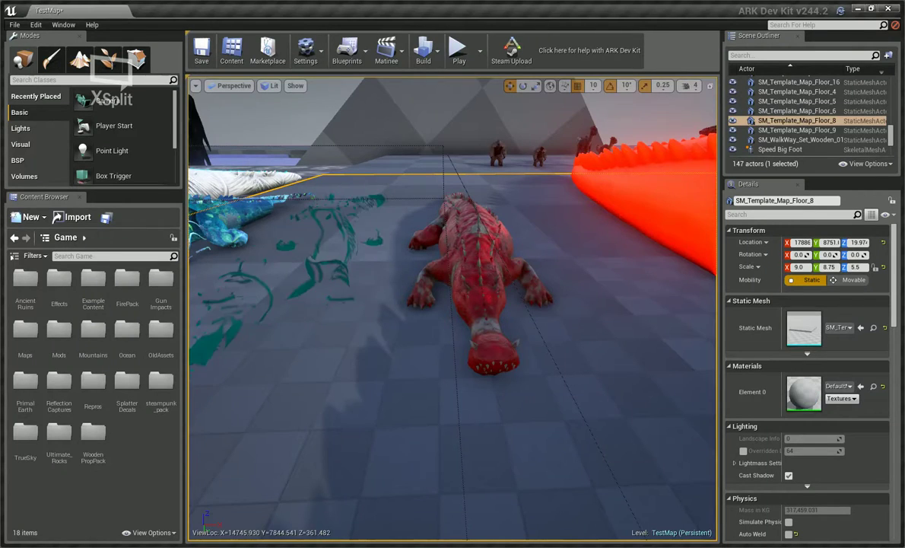
right_drag(451, 292, 451, 292)
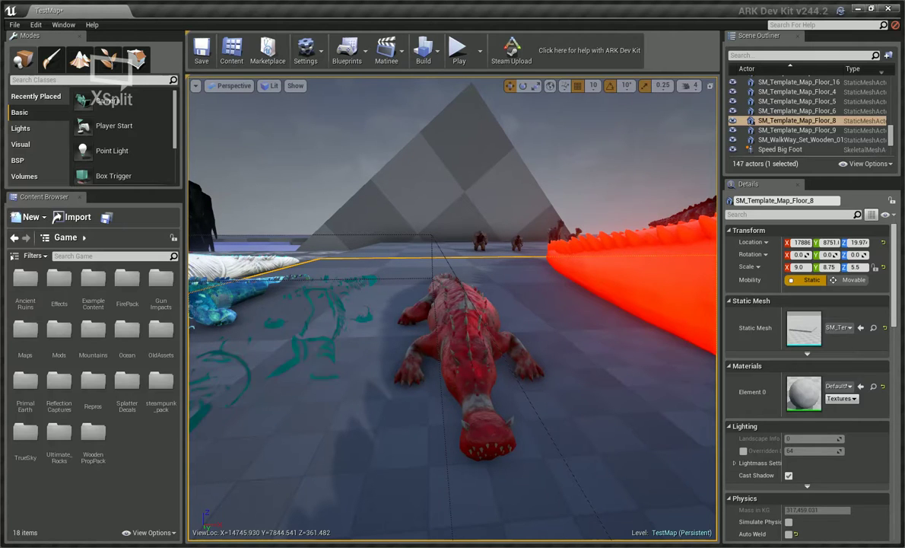
Select the giant glowing orange-red Sarco Lord and look it over
right_drag(567, 310, 527, 297)
click(566, 310)
click(399, 350)
alt+drag(453, 308, 453, 308)
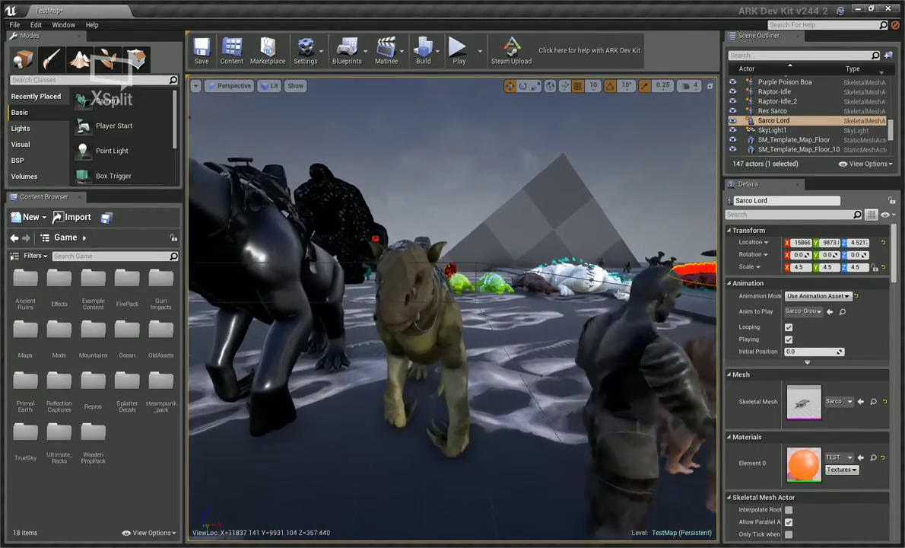
Select the Mex Bull and its Mex Bull Saddle in turn for a close look
click(514, 331)
click(457, 342)
key(f)
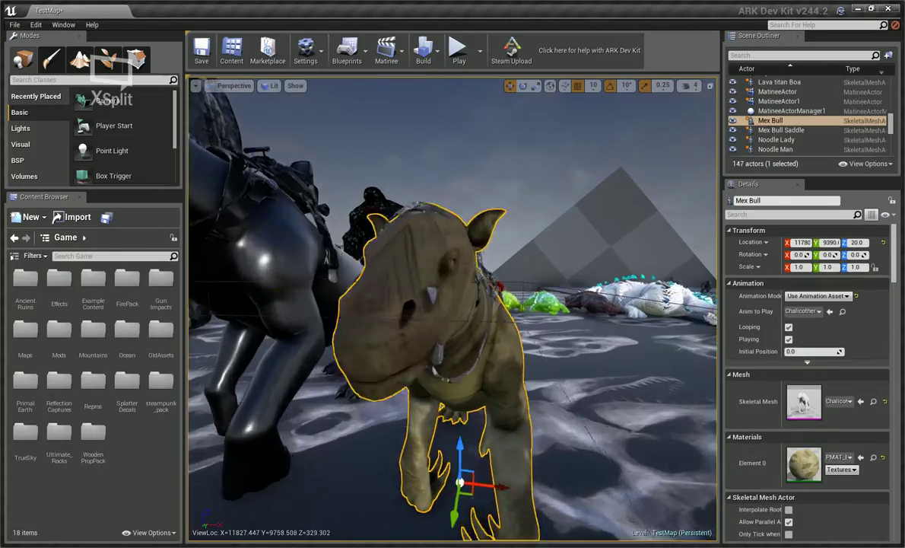
scroll(453, 309, up, 3)
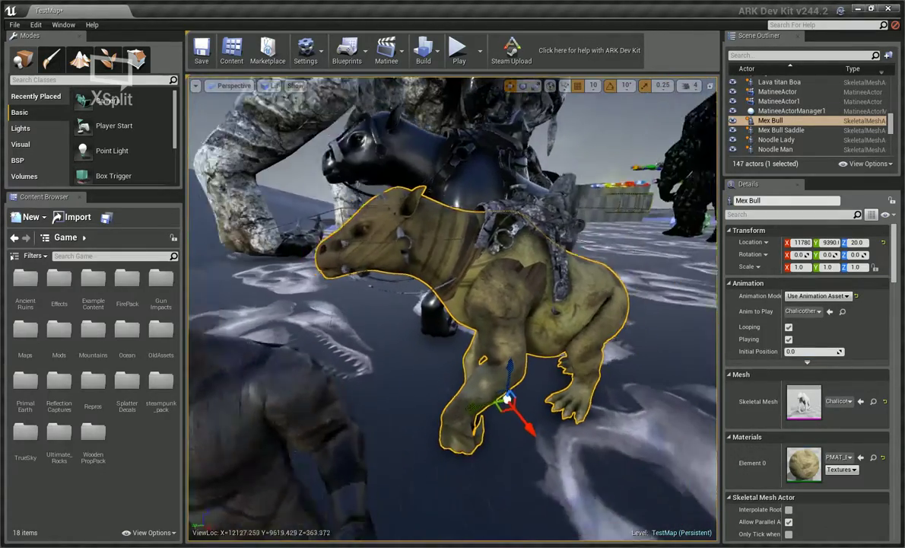
click(580, 313)
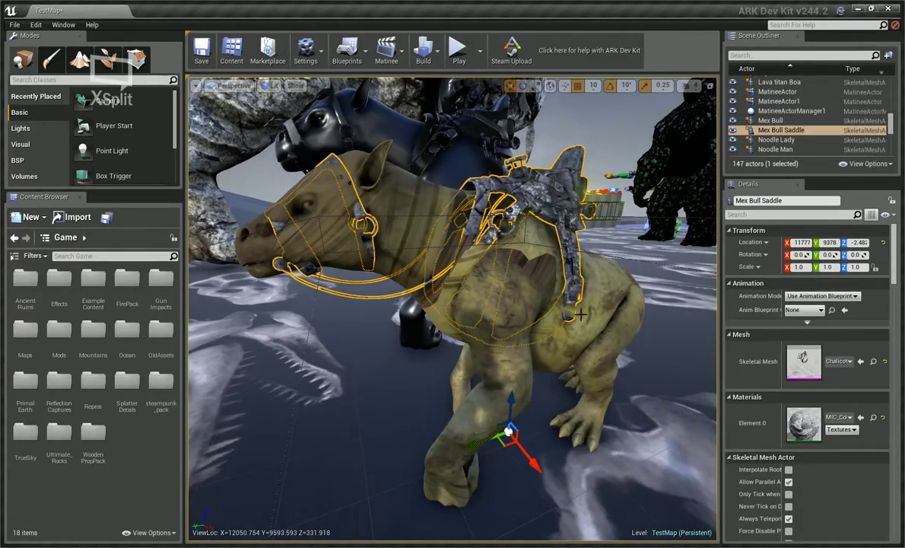
key(f)
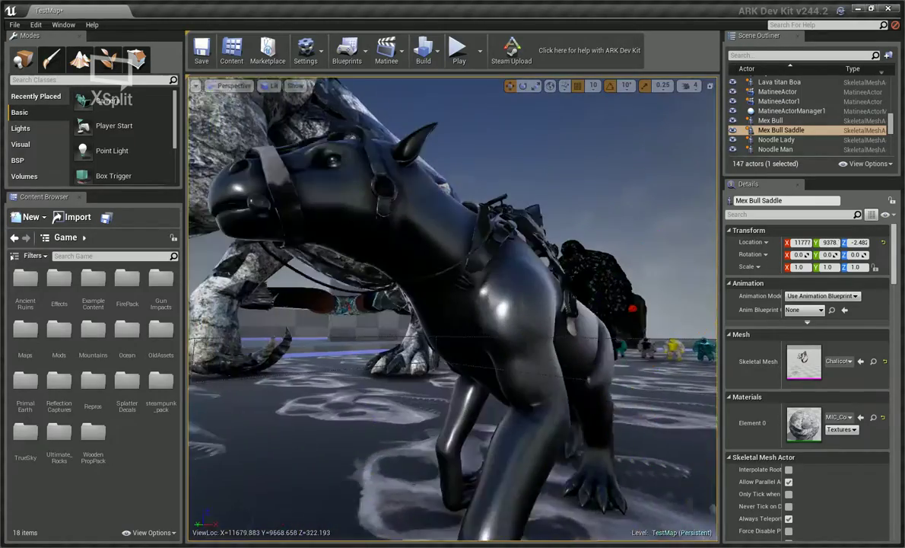
Select the black Giga Monster and its Giga Monster Saddle in turn to examine both
click(487, 304)
key(f)
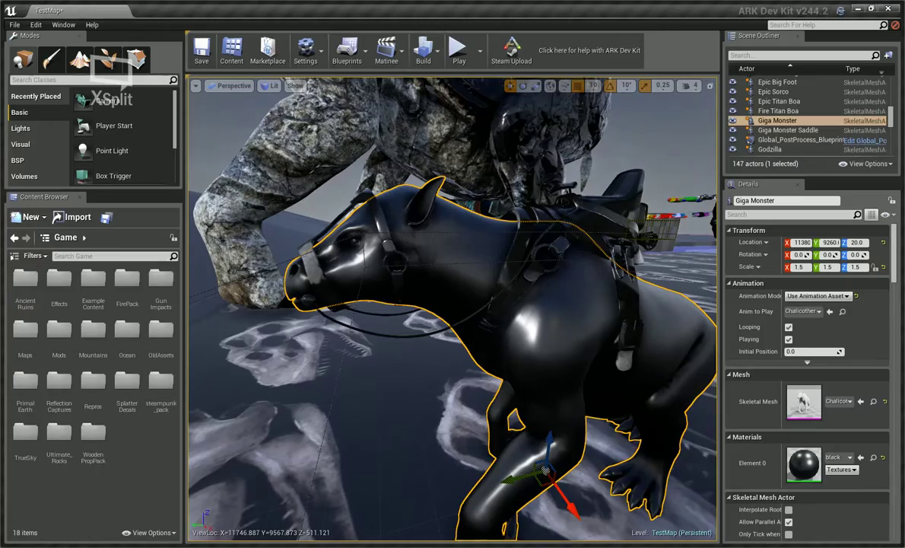
click(789, 130)
key(f)
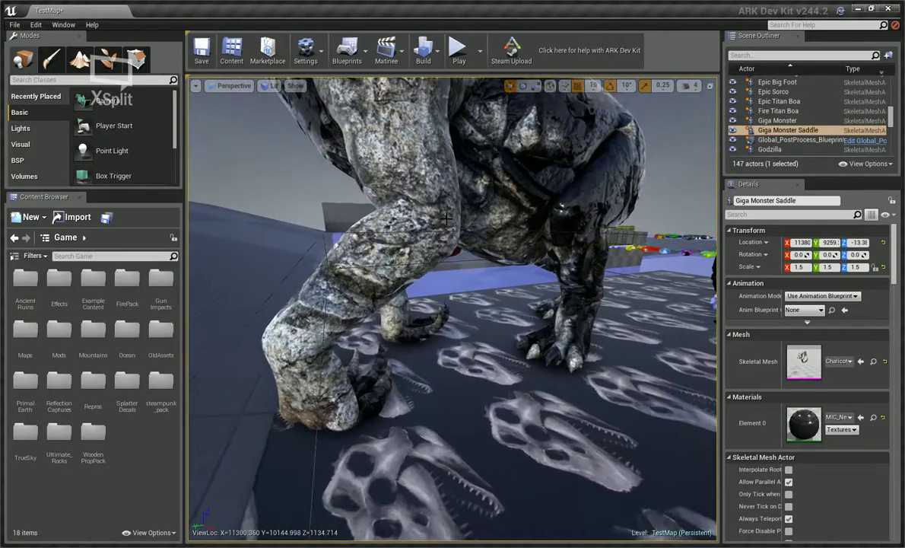
Select the colossal rock-textured Godzilla creature and inspect it
click(510, 312)
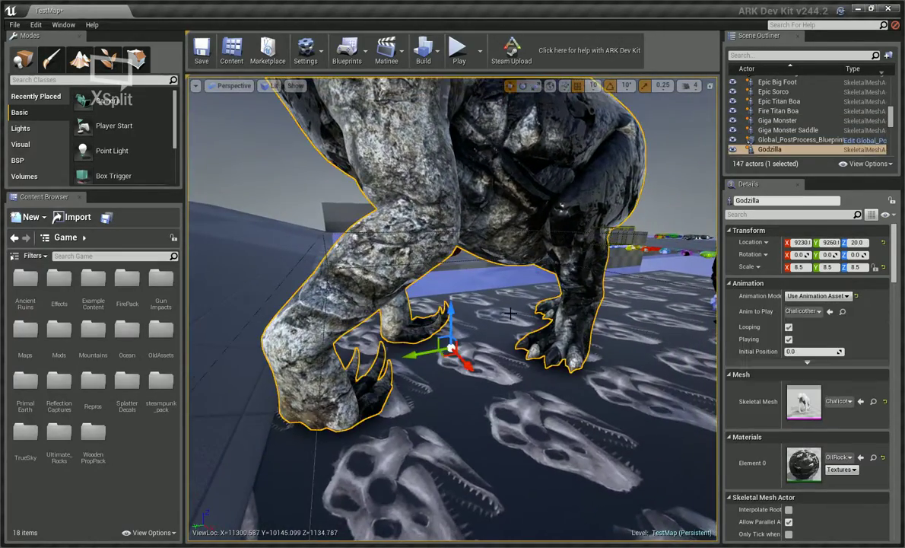
key(f)
key(s)
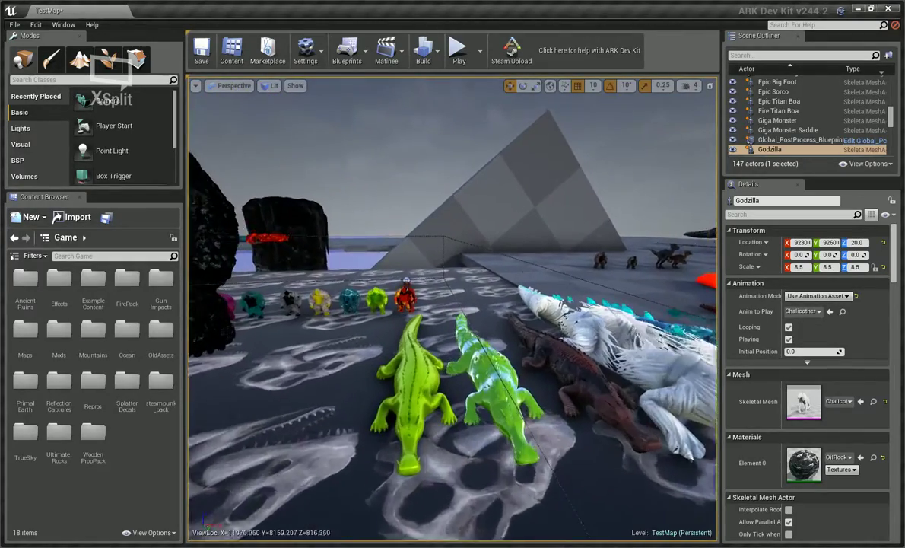
Continue past the green Sarcos and Big Foot row and select the red Alpha Saber for inspection
scroll(527, 274, up, 2)
key(w)
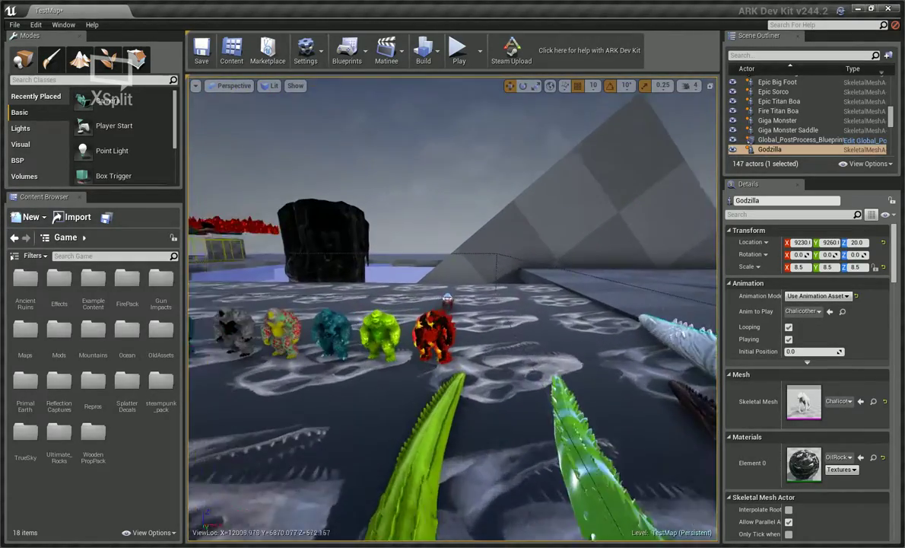
key(w)
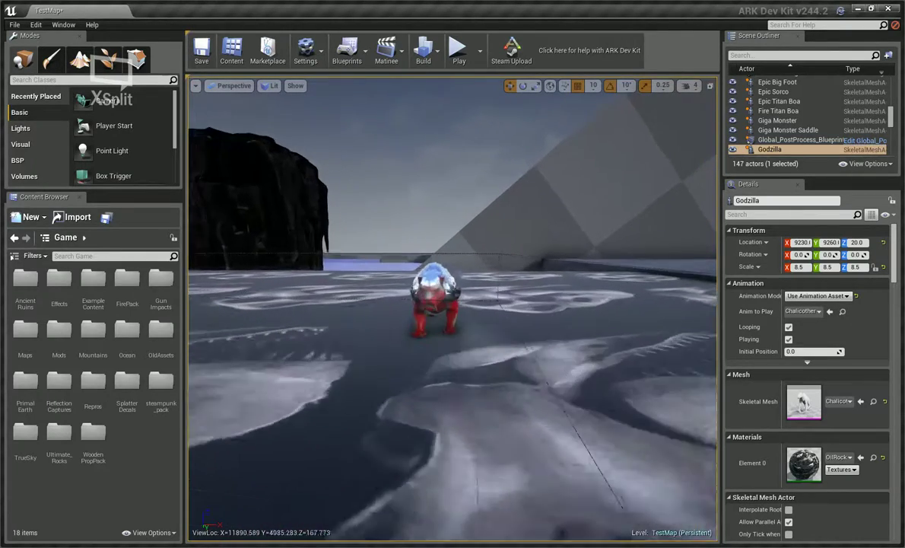
key(w)
click(399, 261)
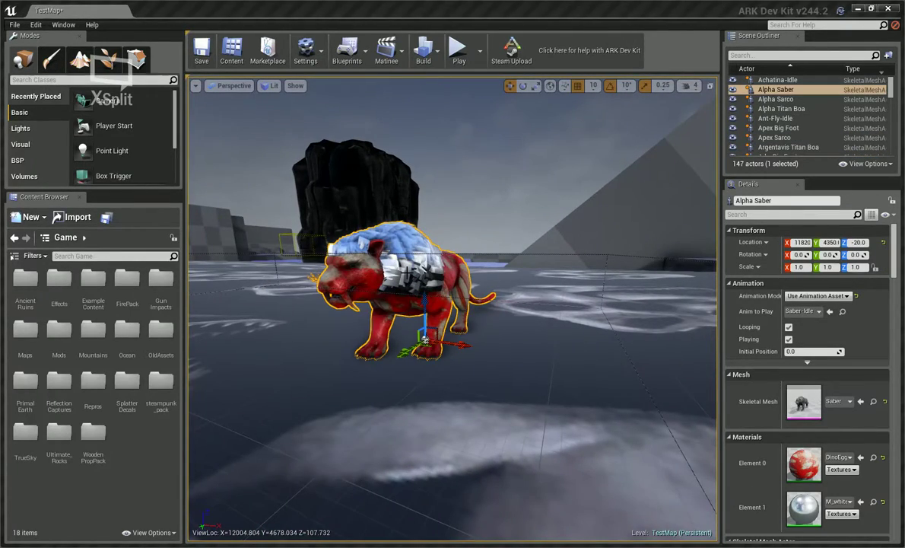
key(d)
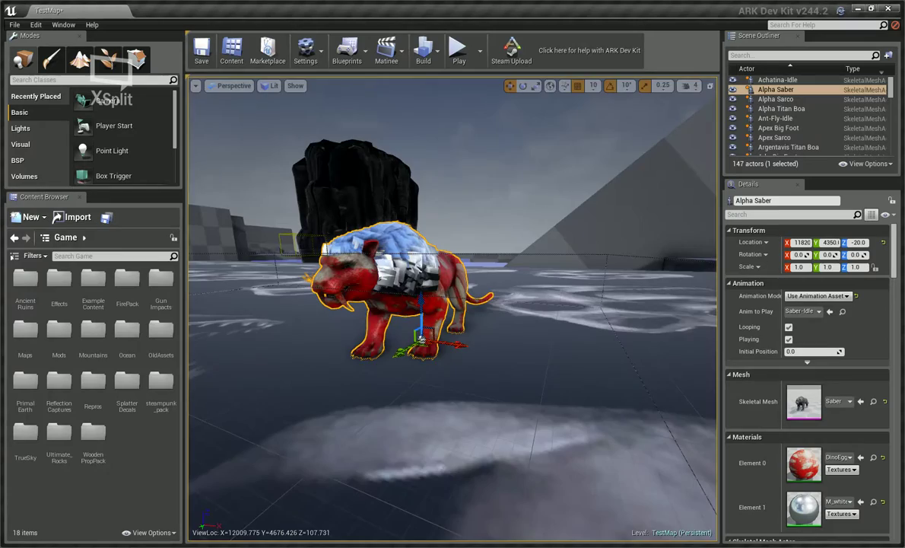
Travel to the area near the pyramid and select the brown Bigfoot-Idle for a close look
key(s)
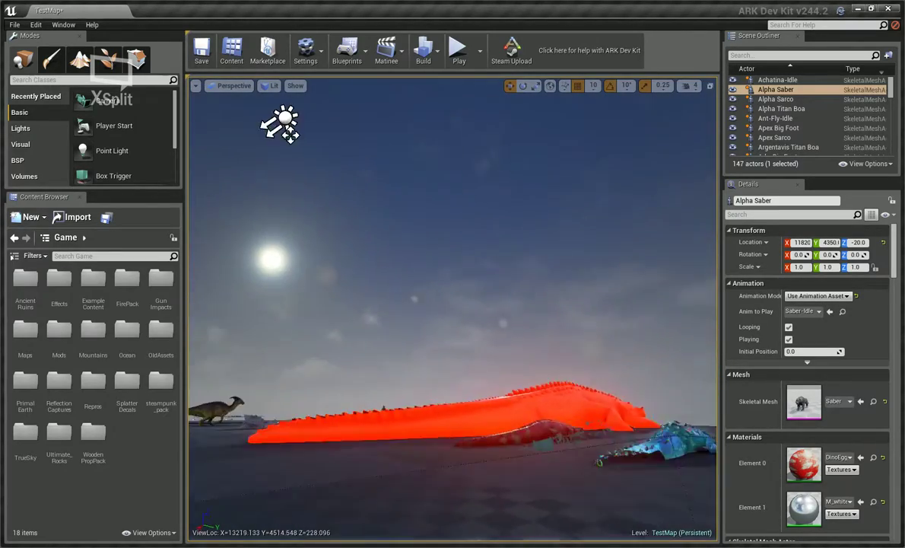
key(w)
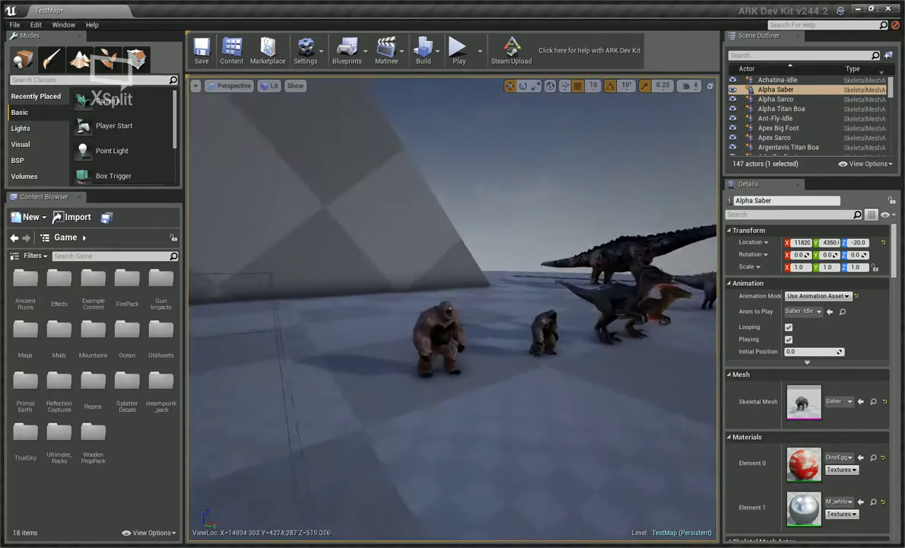
click(461, 356)
key(w)
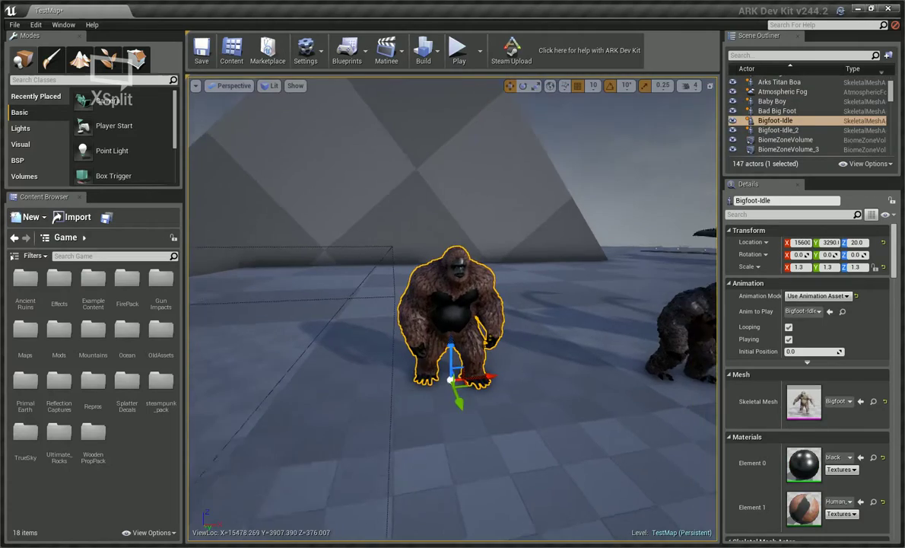
key(w)
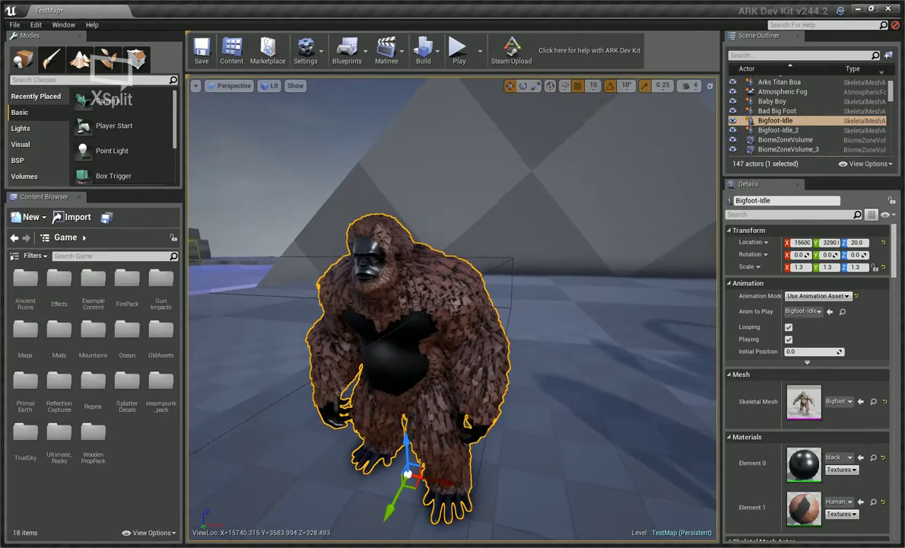
Approach the neighbouring dark red-and-grey Bigfoot-Idle_2 and select it to examine its texture
key(w)
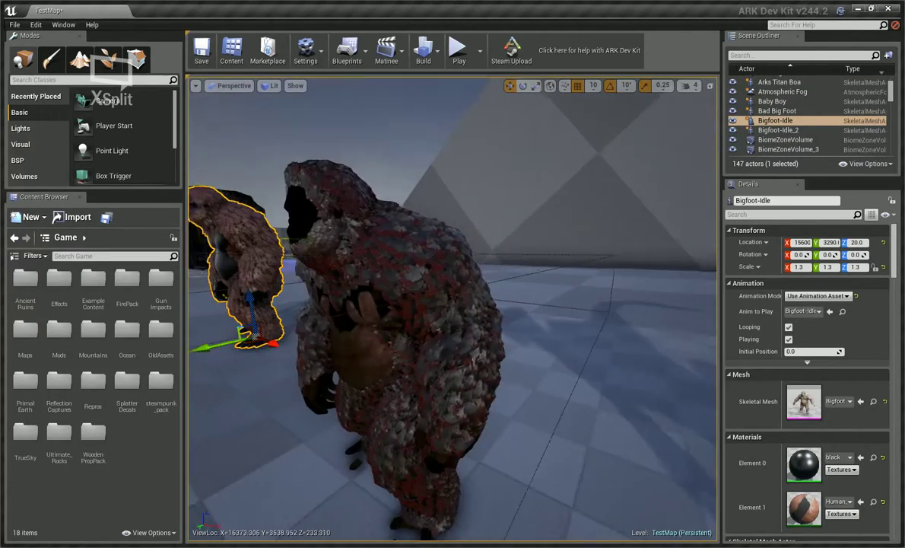
key(w)
click(396, 327)
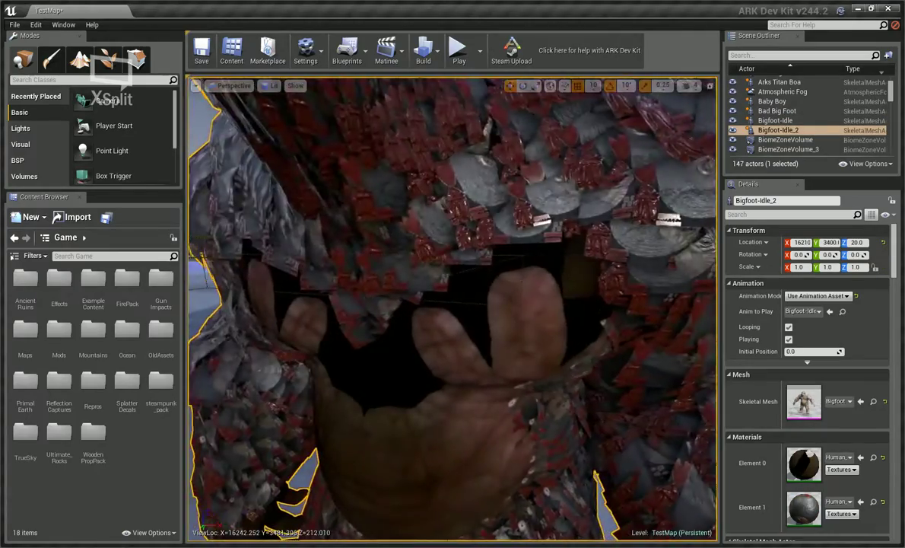
Select the dark Raptor-Idle and inspect it along with the feathered raptor beside it
key(s)
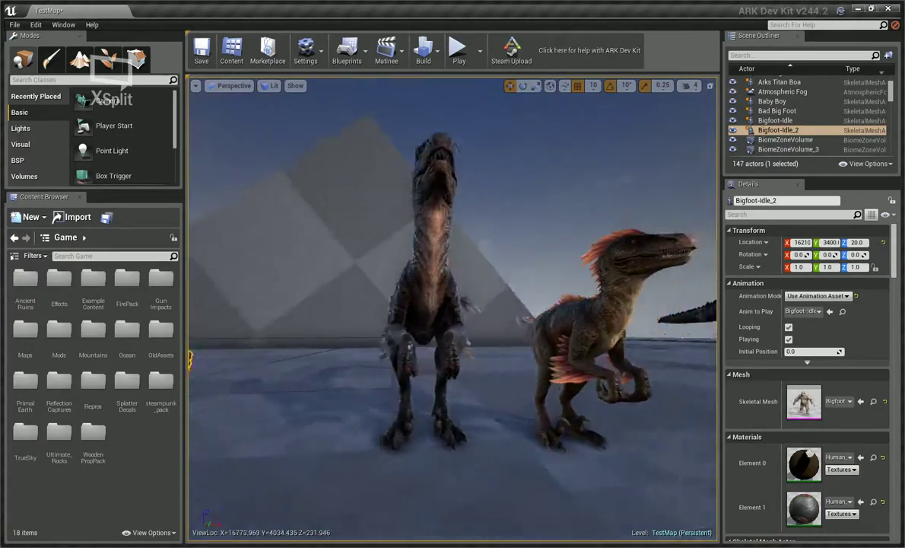
click(477, 342)
key(w)
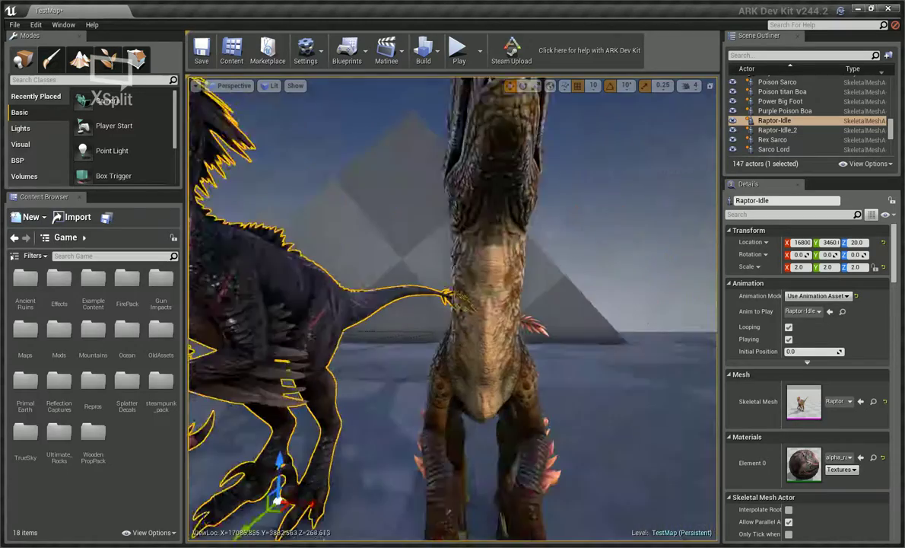
click(425, 319)
Select the small Diplodocus-Idle beyond the raptors and look it over
right_drag(424, 319, 357, 301)
click(411, 335)
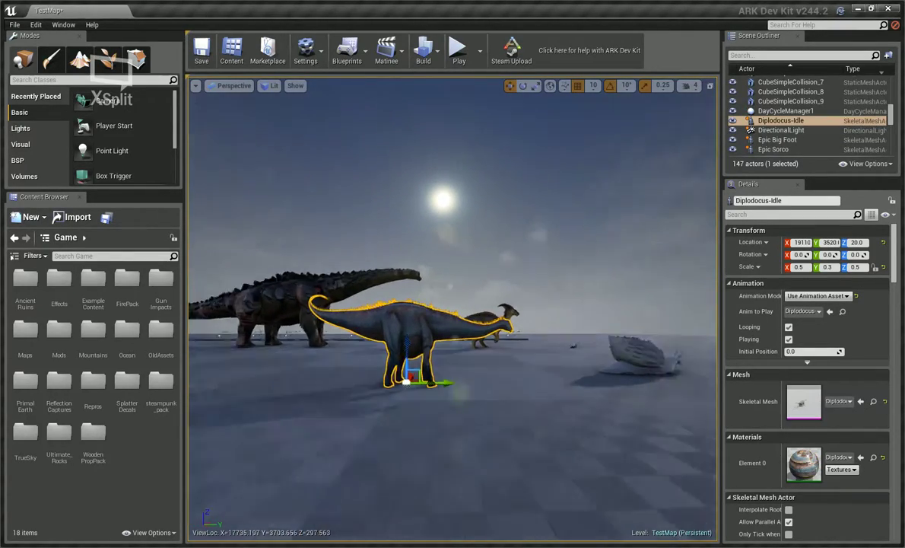
right_drag(410, 335, 525, 342)
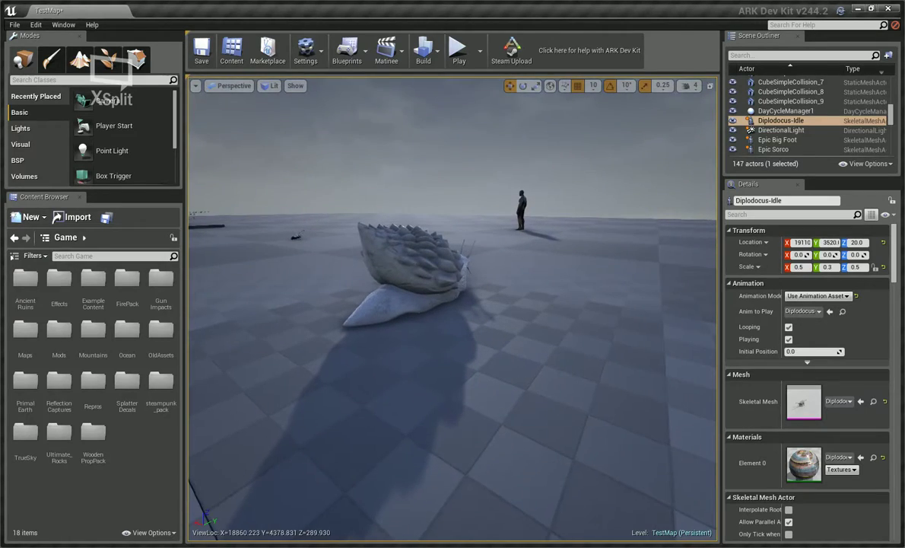
Select the spiky-shelled giant snail and examine it and its surroundings
click(411, 274)
right_drag(411, 274, 533, 281)
click(354, 251)
right_drag(354, 251, 395, 255)
Select the super Titanosaur and examine its spiked head up close
right_drag(425, 289, 579, 285)
click(461, 312)
click(435, 457)
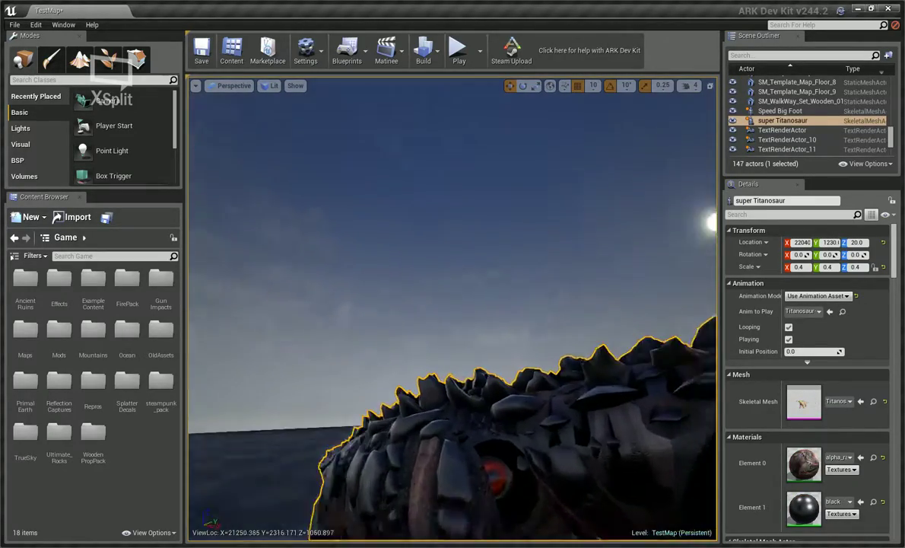
Return across the map past Godzilla, select the giant Arks Titan Boa, and survey the coloured boas beyond it
right_drag(434, 457, 487, 426)
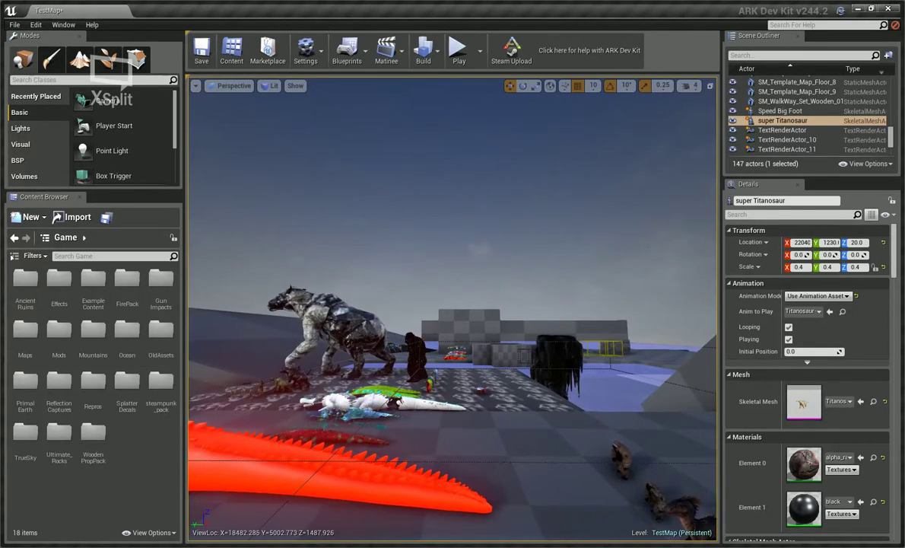
right_drag(487, 426, 510, 424)
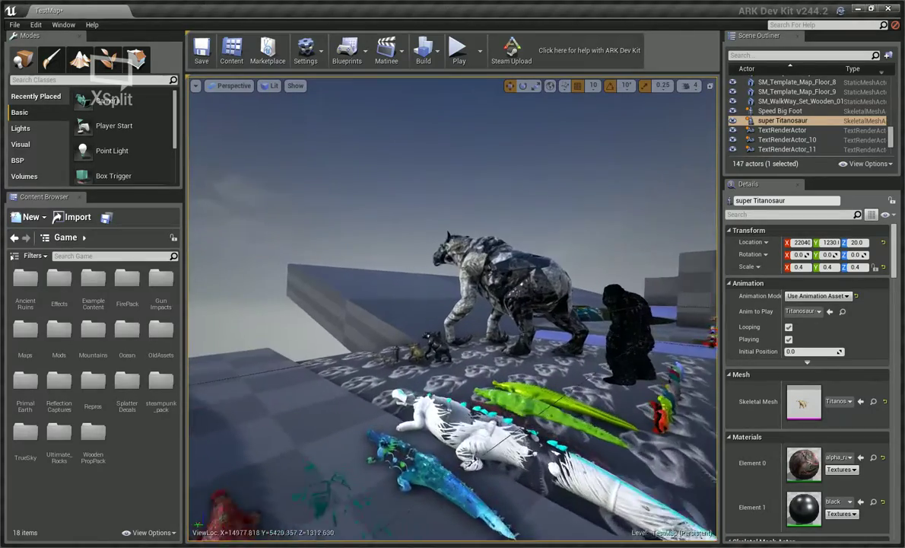
mouse_move(510, 425)
right_down()
mouse_move(502, 424)
mouse_move(518, 425)
right_up()
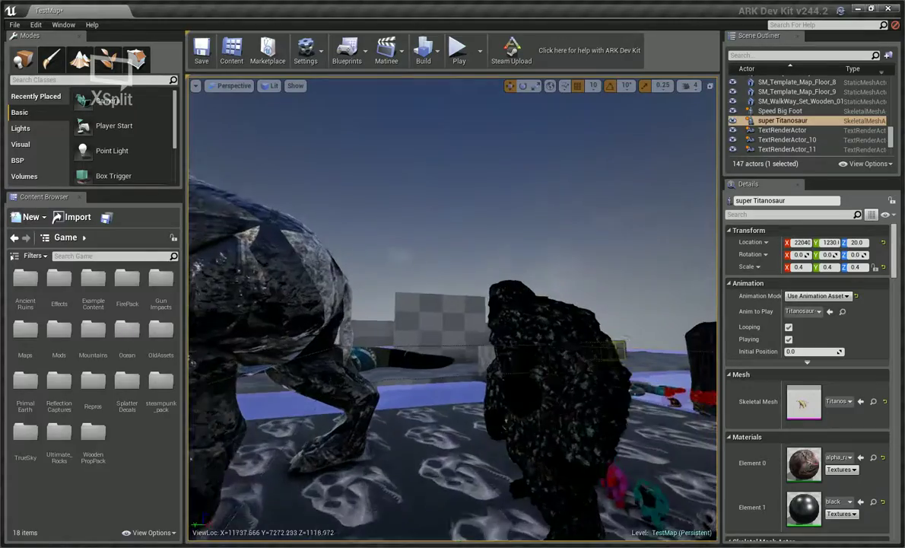
right_drag(518, 424, 476, 430)
click(456, 366)
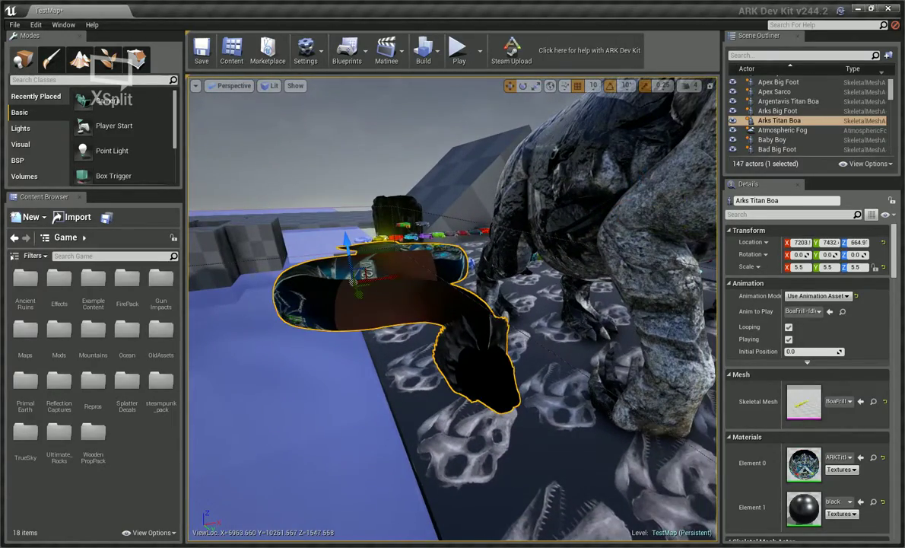
right_drag(522, 360, 396, 99)
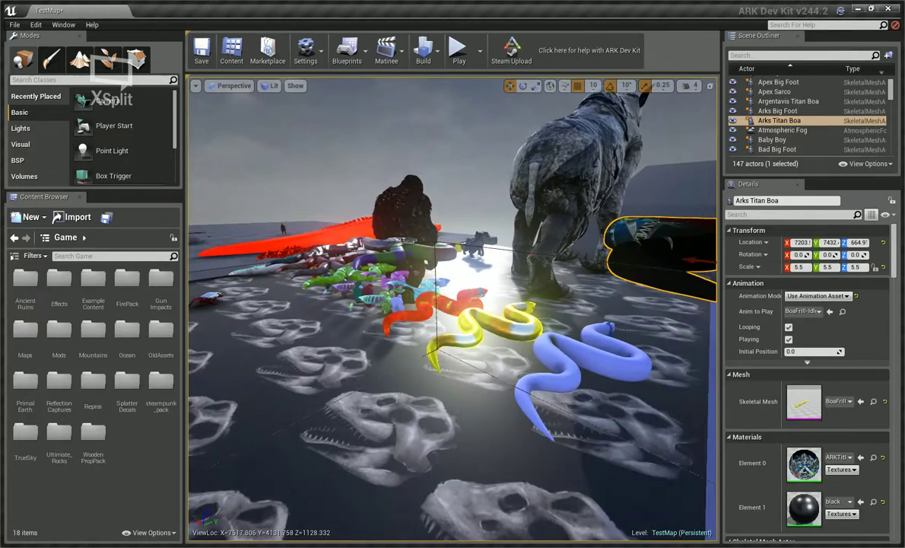